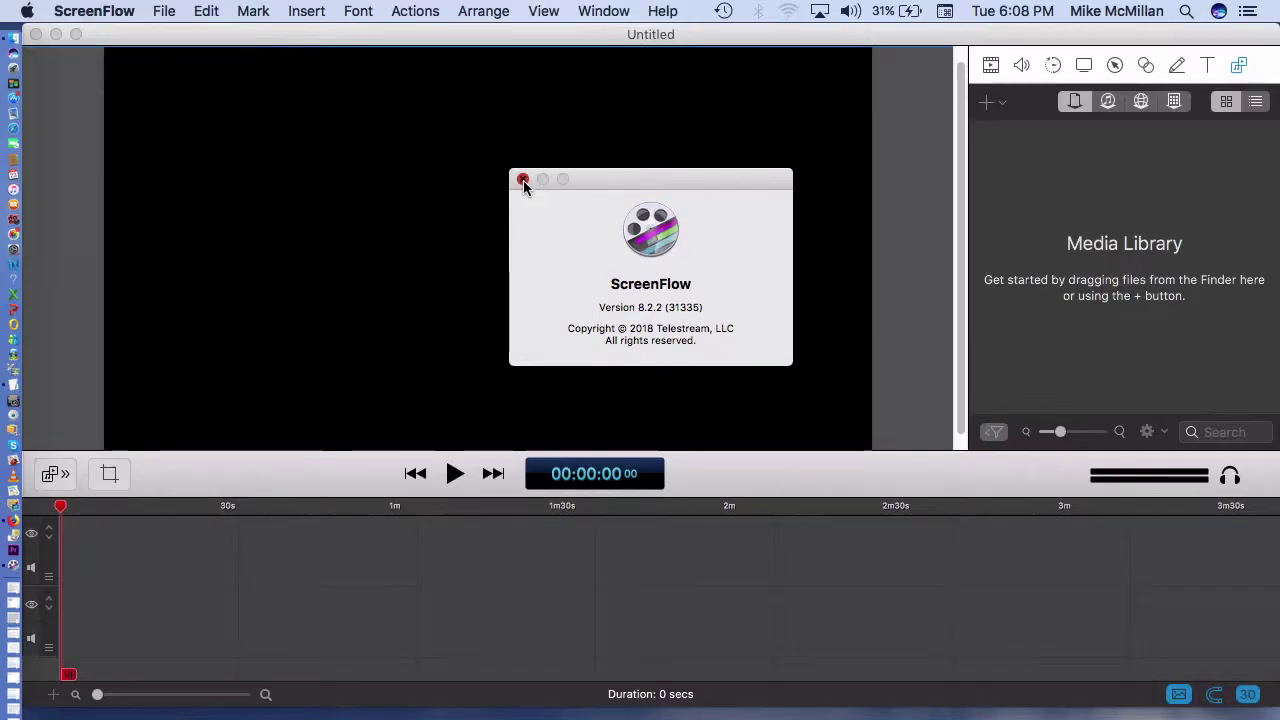
# - Set the canvas background color to Snow from the pencil colors and apply the canvas settings
pyautogui.click(232, 67)
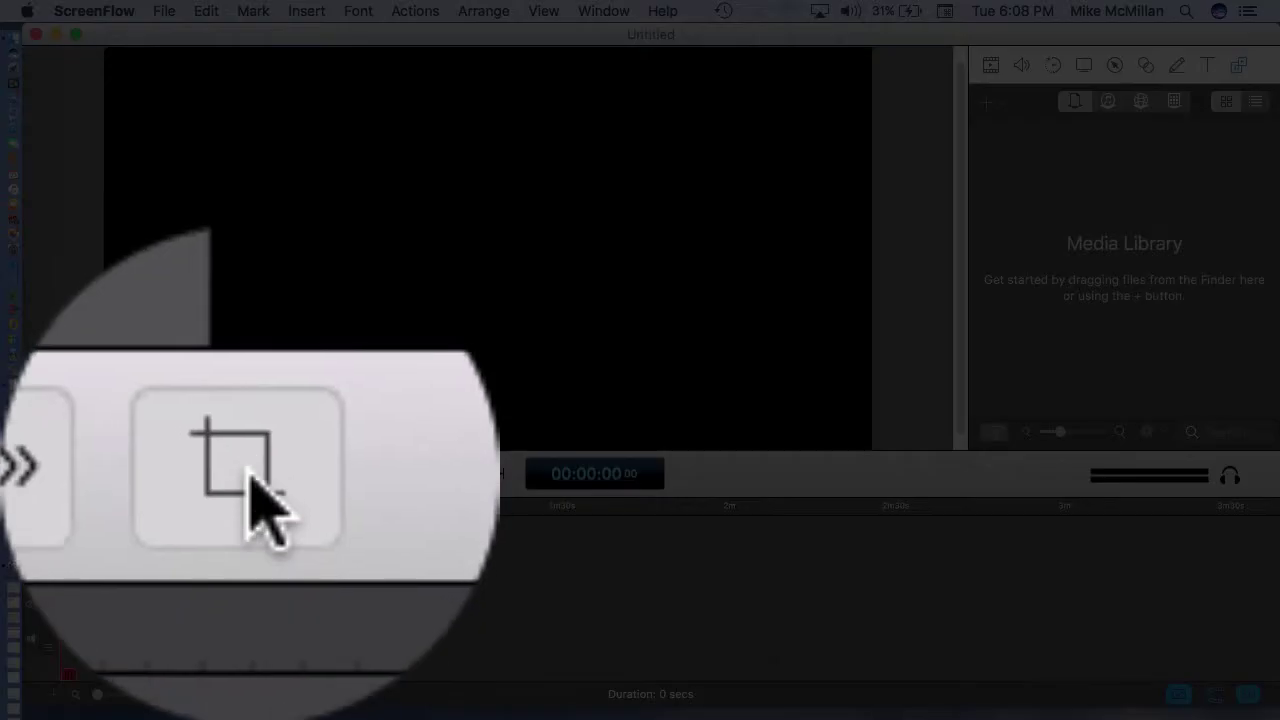
pyautogui.click(109, 474)
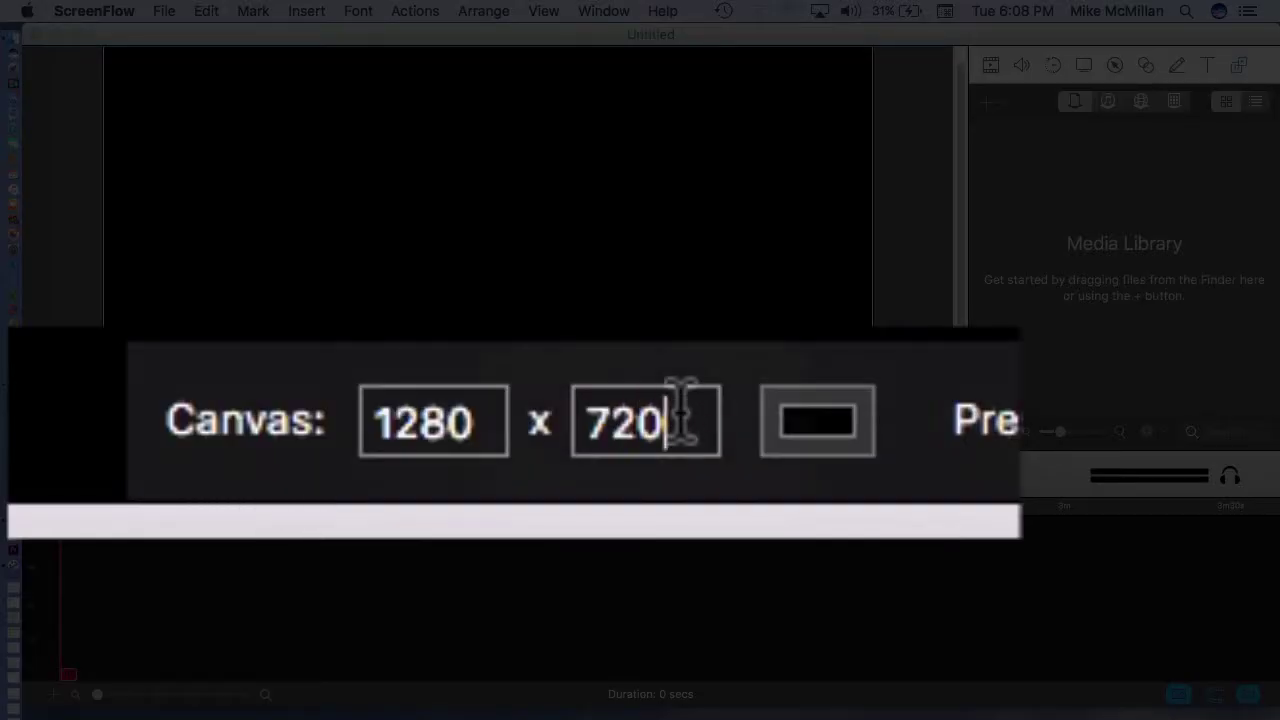
pyautogui.moveTo(680, 414); pyautogui.dragTo(580, 417)
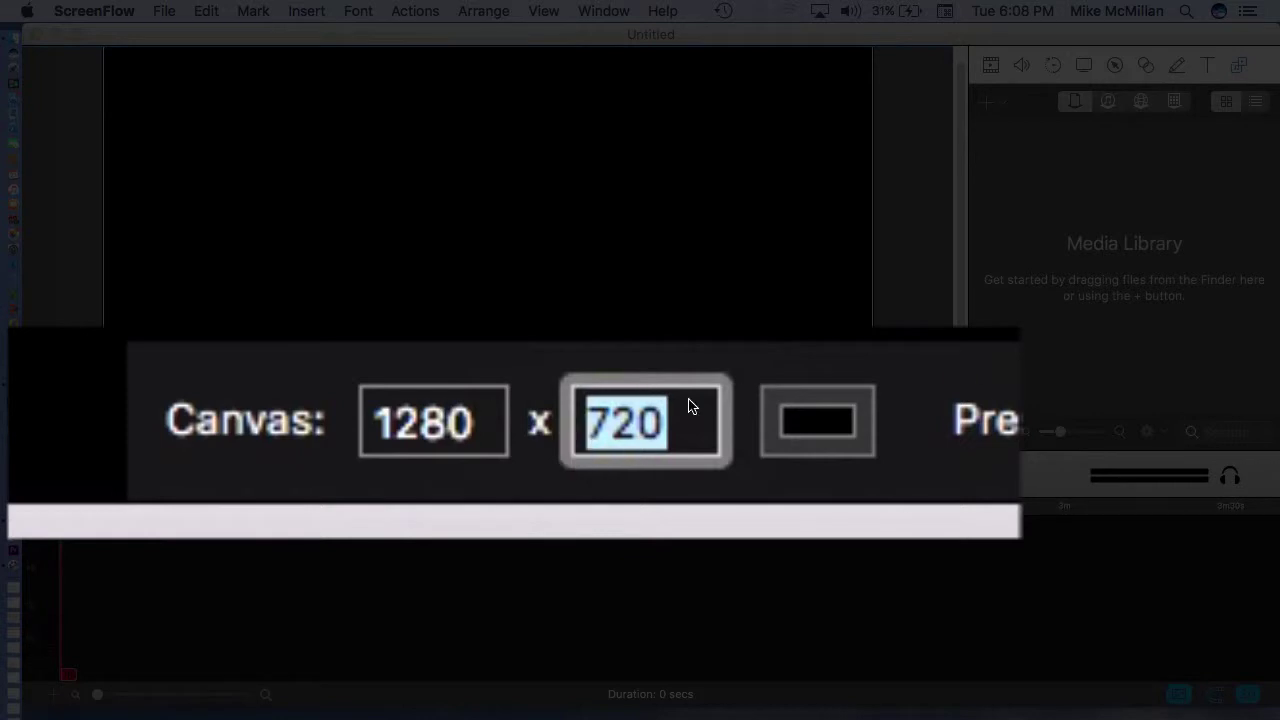
pyautogui.click(818, 446)
pyautogui.click(977, 337)
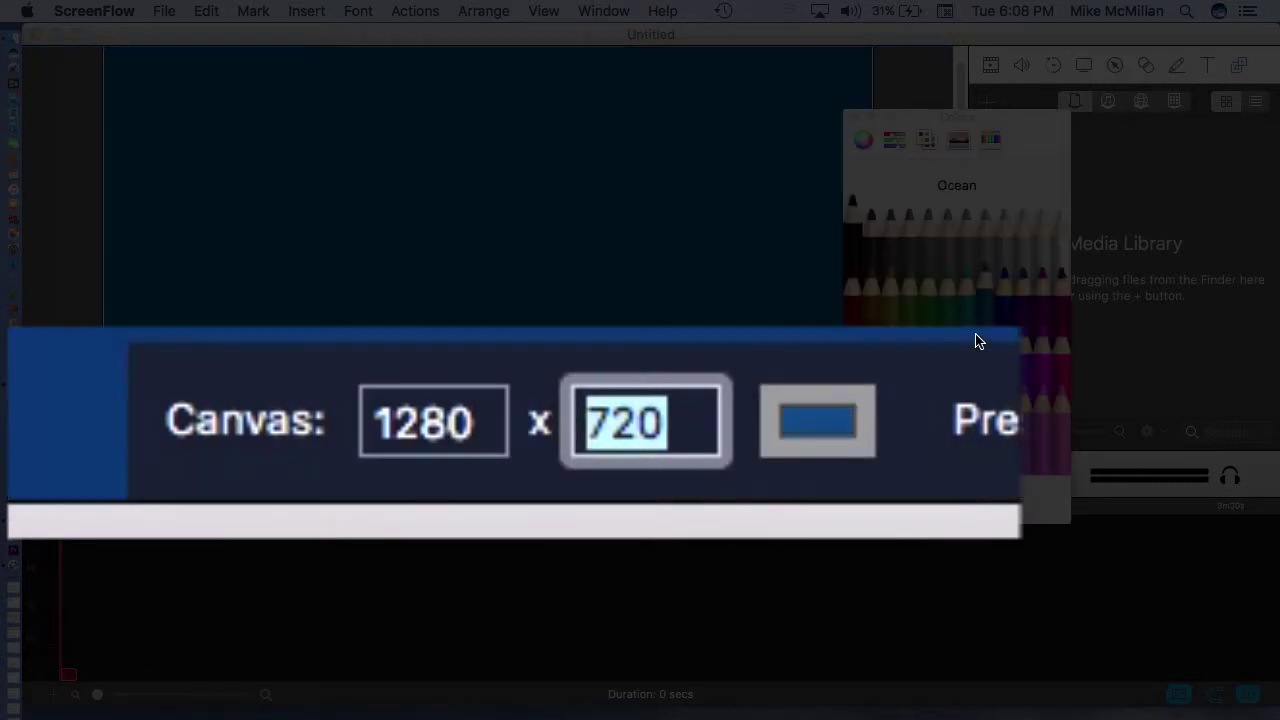
pyautogui.click(946, 280)
pyautogui.click(923, 286)
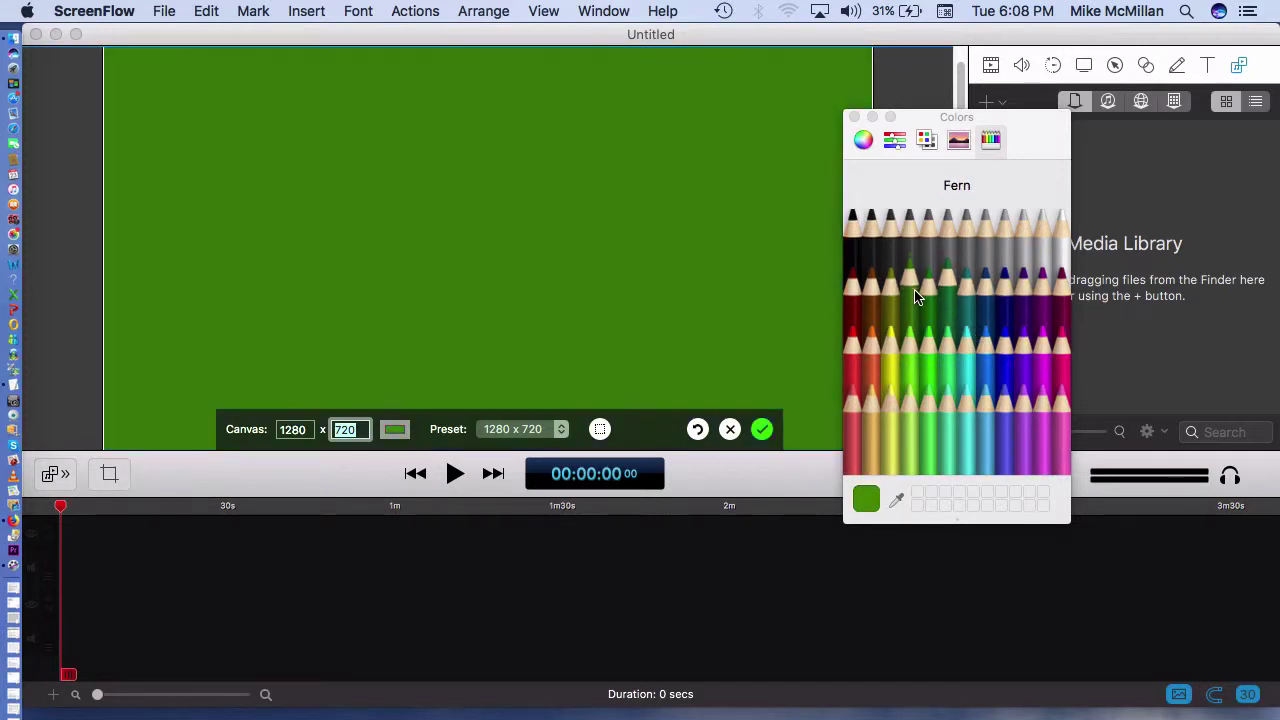
pyautogui.click(923, 380)
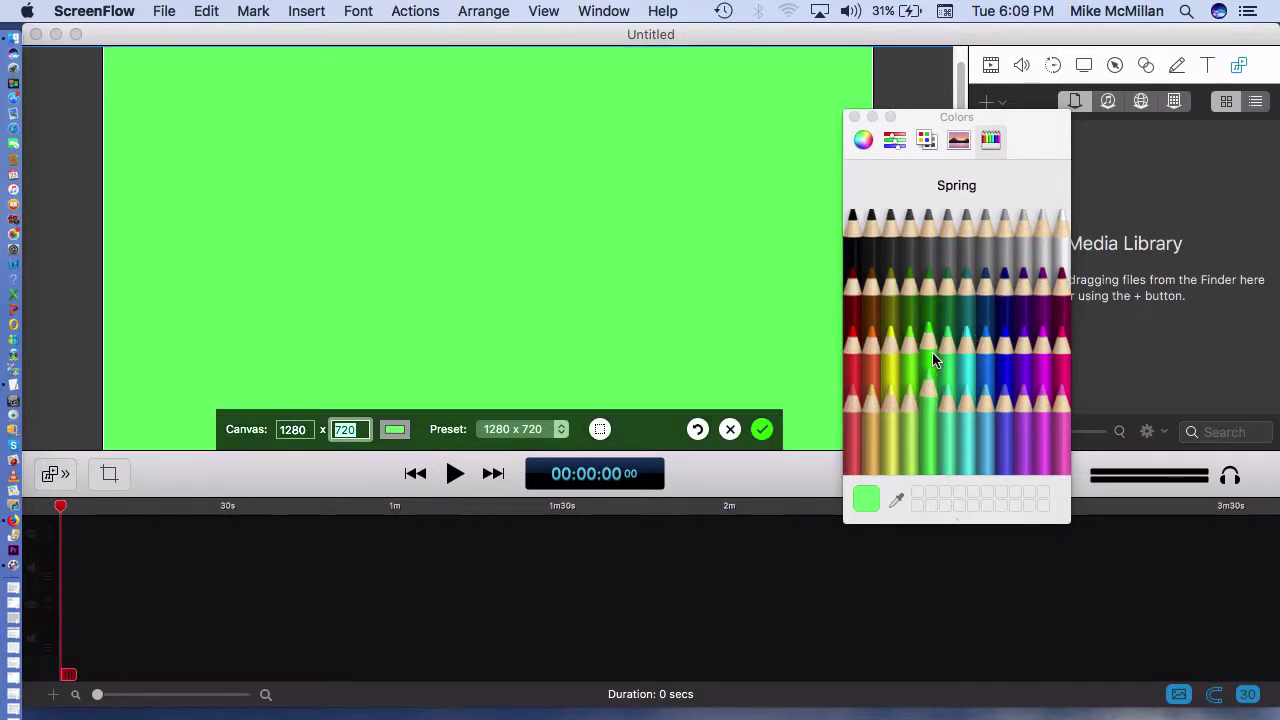
pyautogui.click(1060, 220)
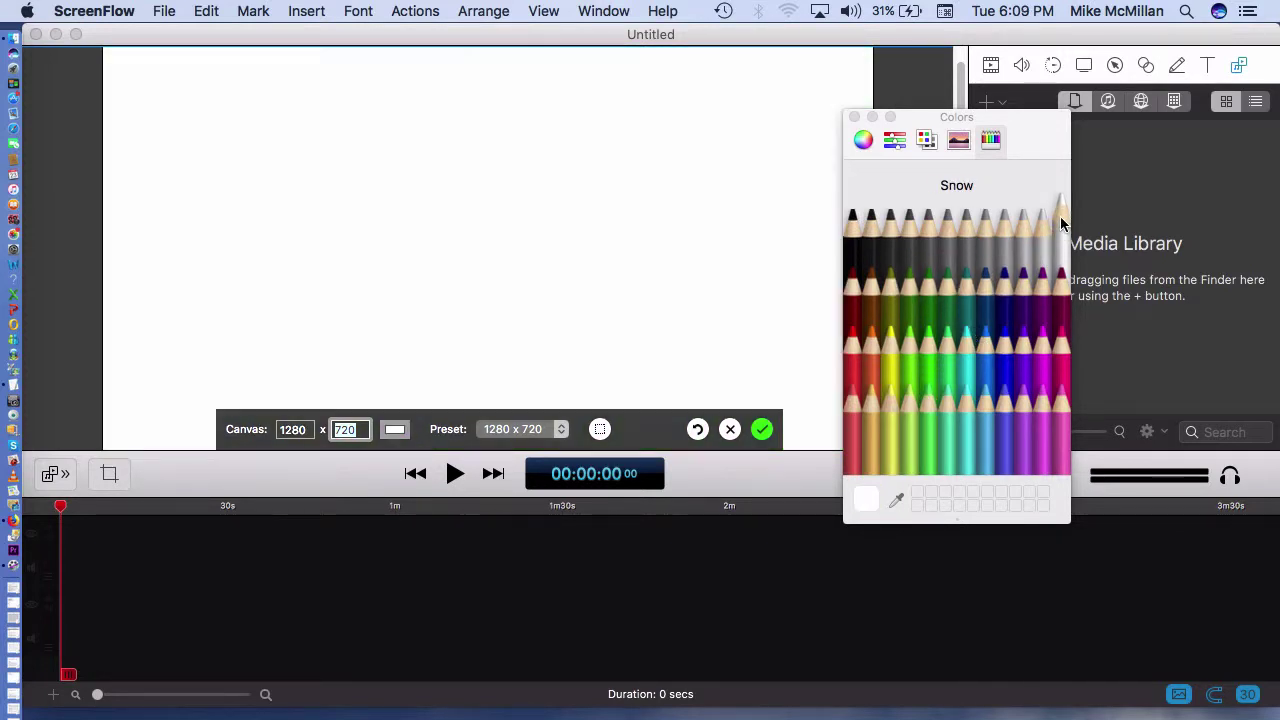
pyautogui.click(854, 118)
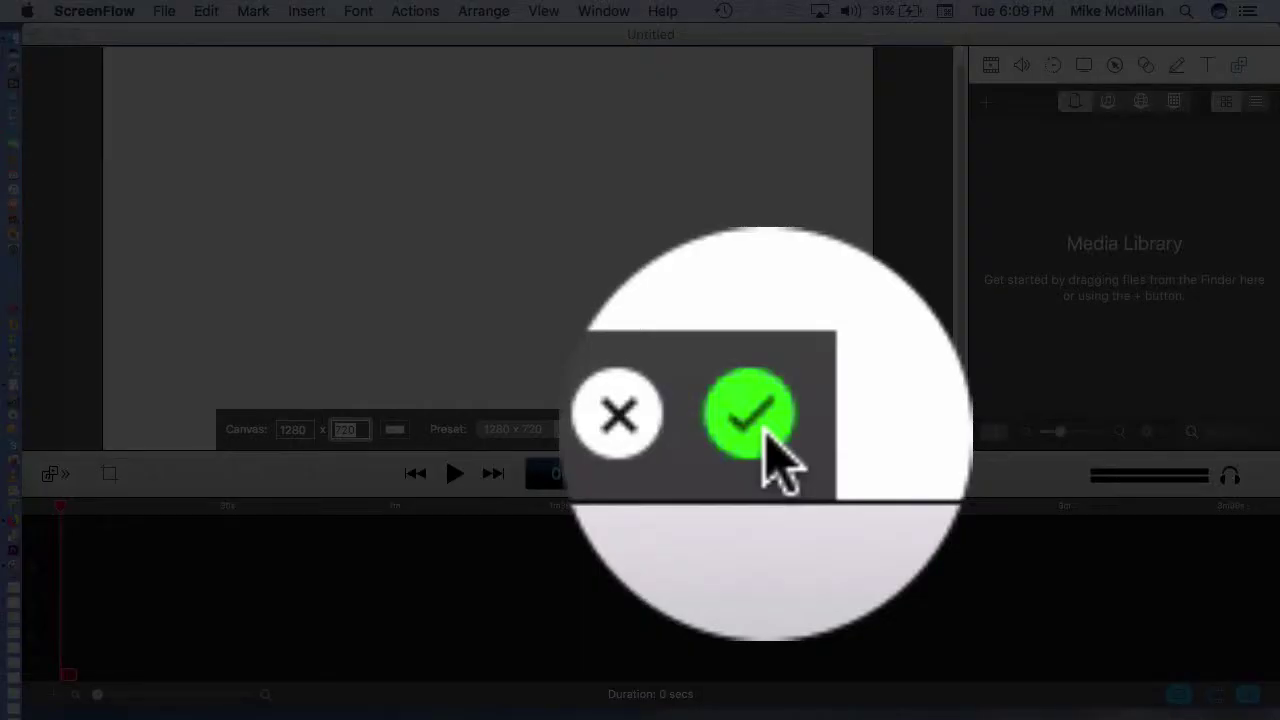
pyautogui.click(767, 440)
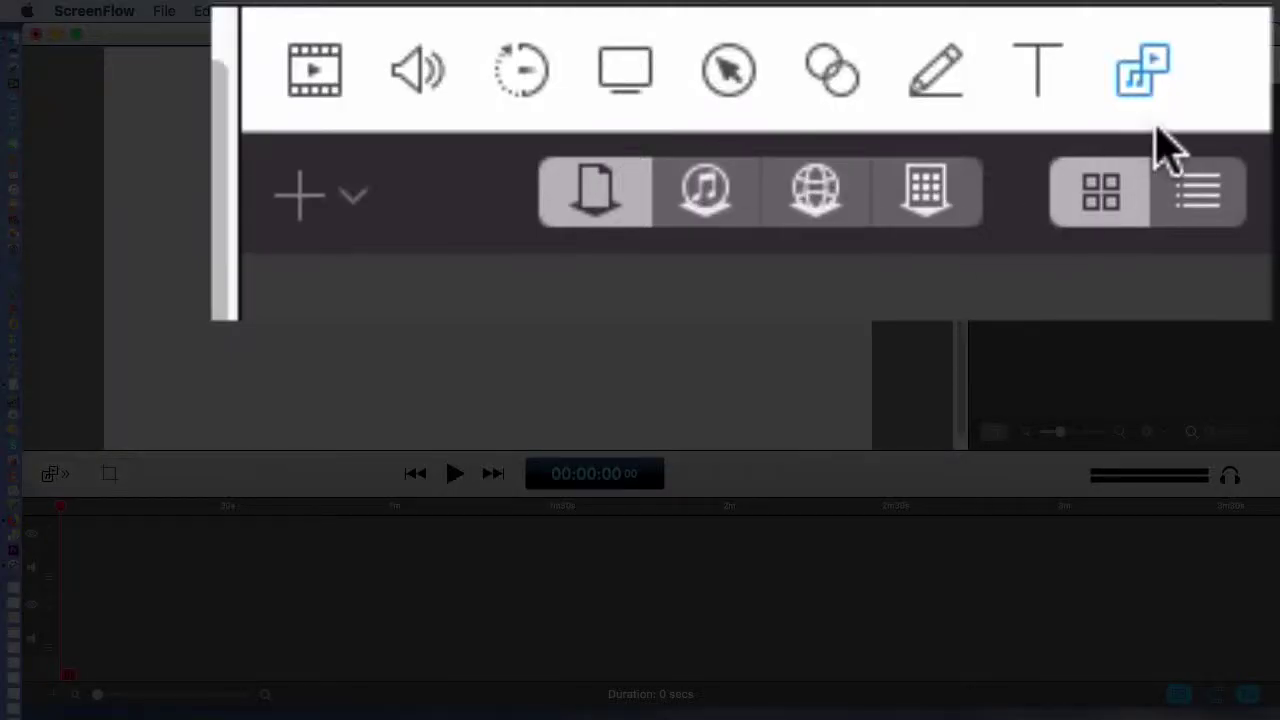
pyautogui.click(1040, 72)
pyautogui.click(932, 82)
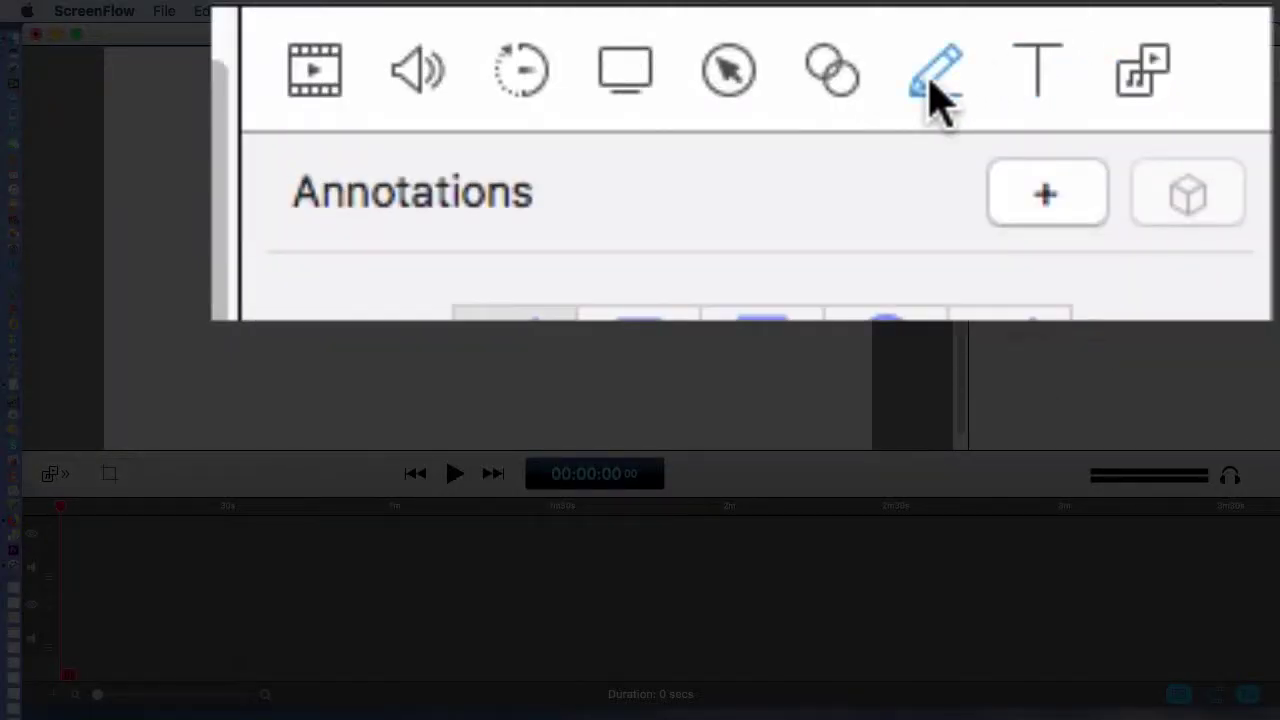
pyautogui.click(1138, 80)
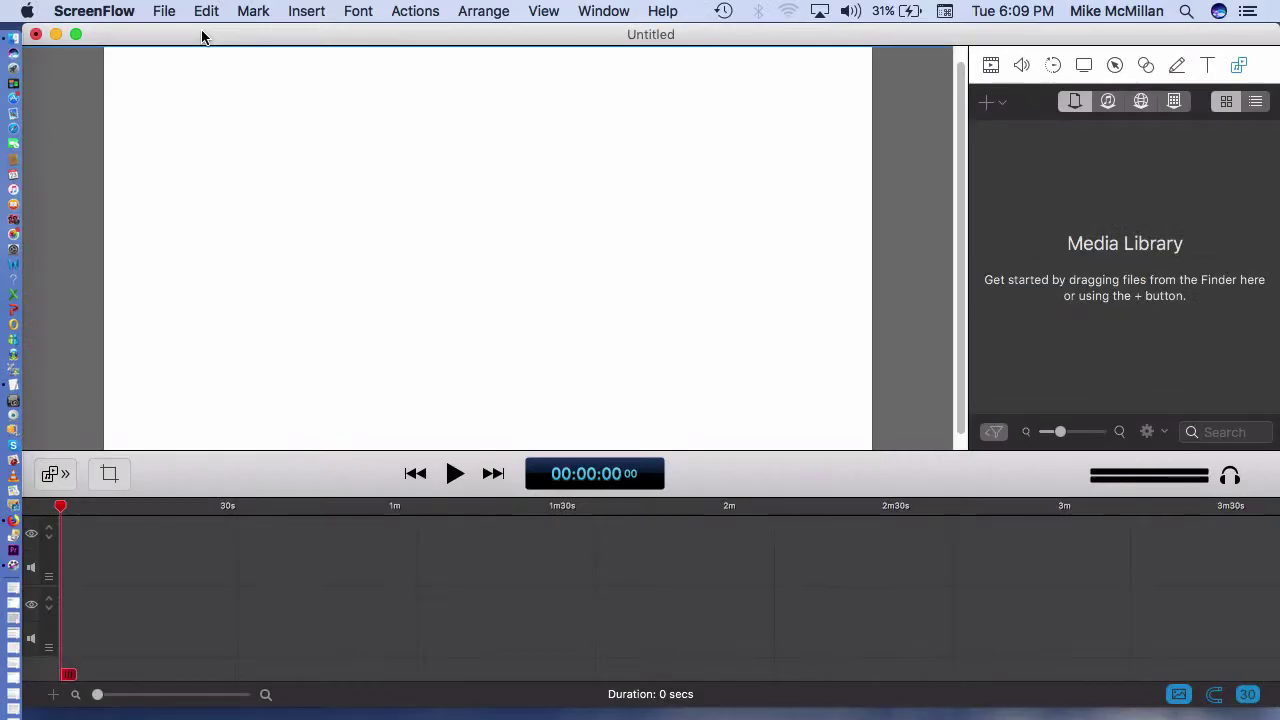
# - Import the two canstockphoto JPG images from the desktop into the media library
pyautogui.moveTo(200, 35); pyautogui.dragTo(403, 37)
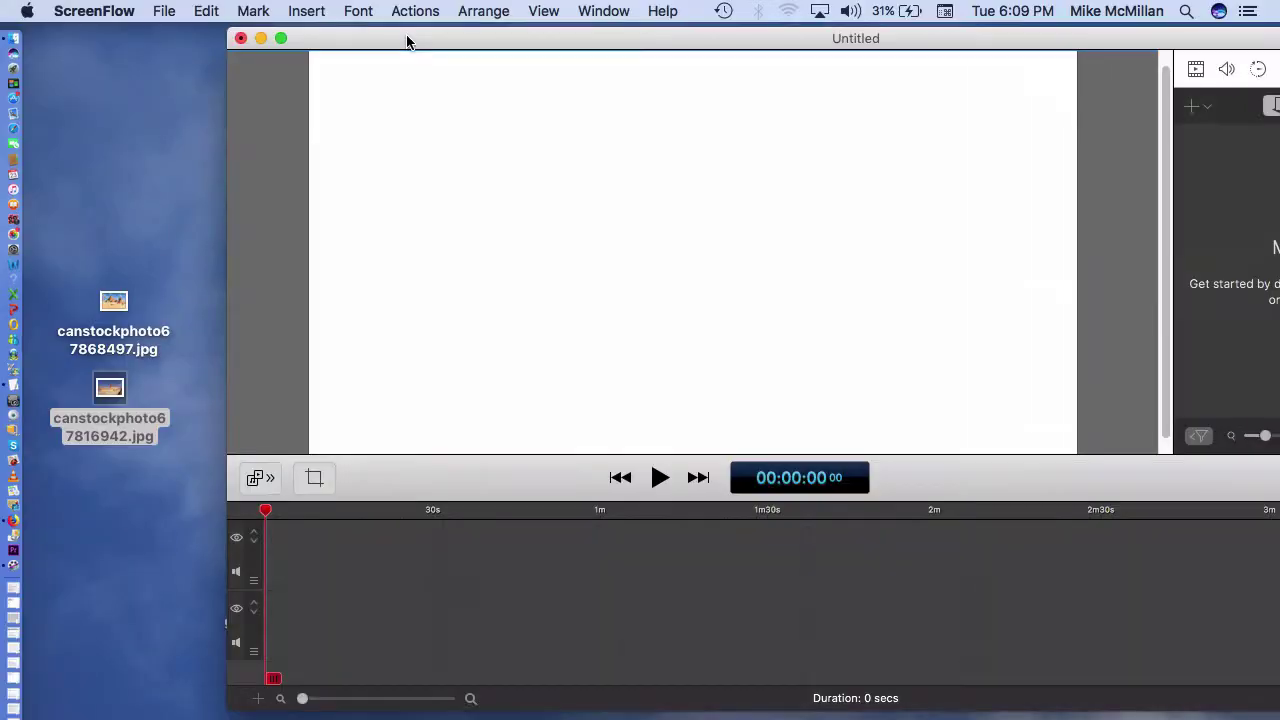
pyautogui.moveTo(406, 41); pyautogui.dragTo(323, 40)
pyautogui.click(111, 303)
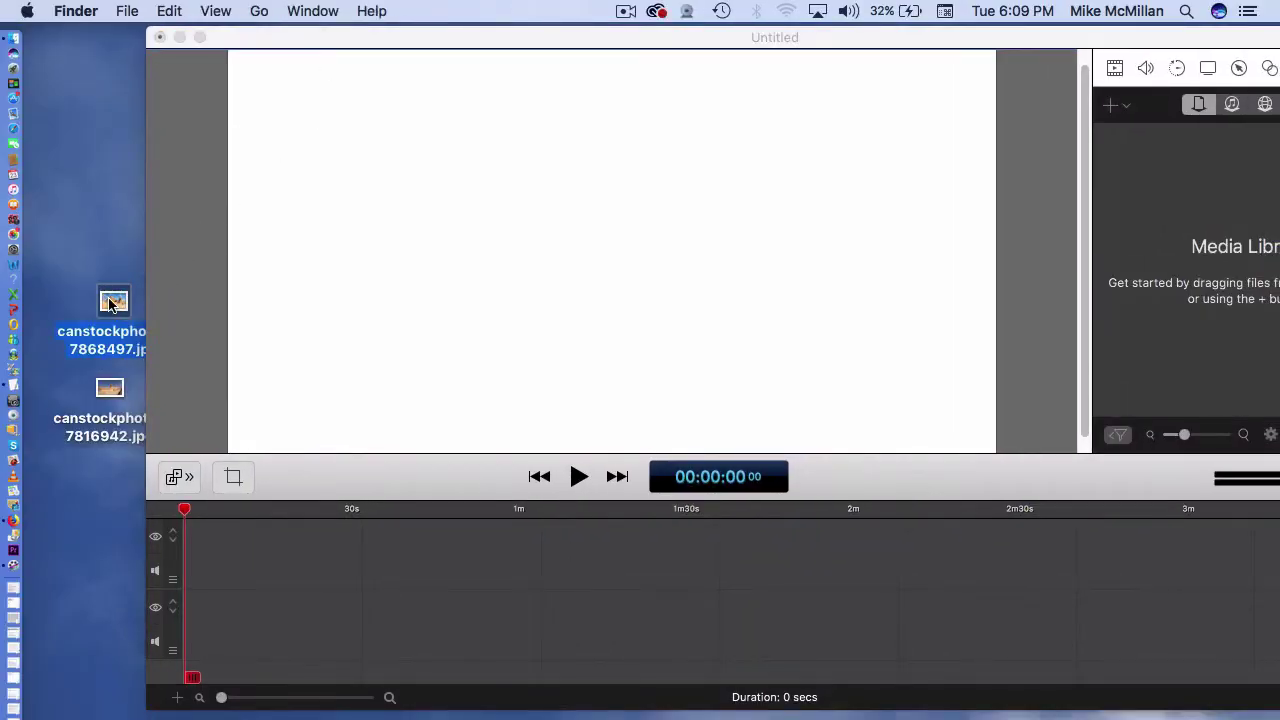
pyautogui.moveTo(111, 304); pyautogui.dragTo(1149, 150)
pyautogui.moveTo(110, 395); pyautogui.dragTo(1184, 293)
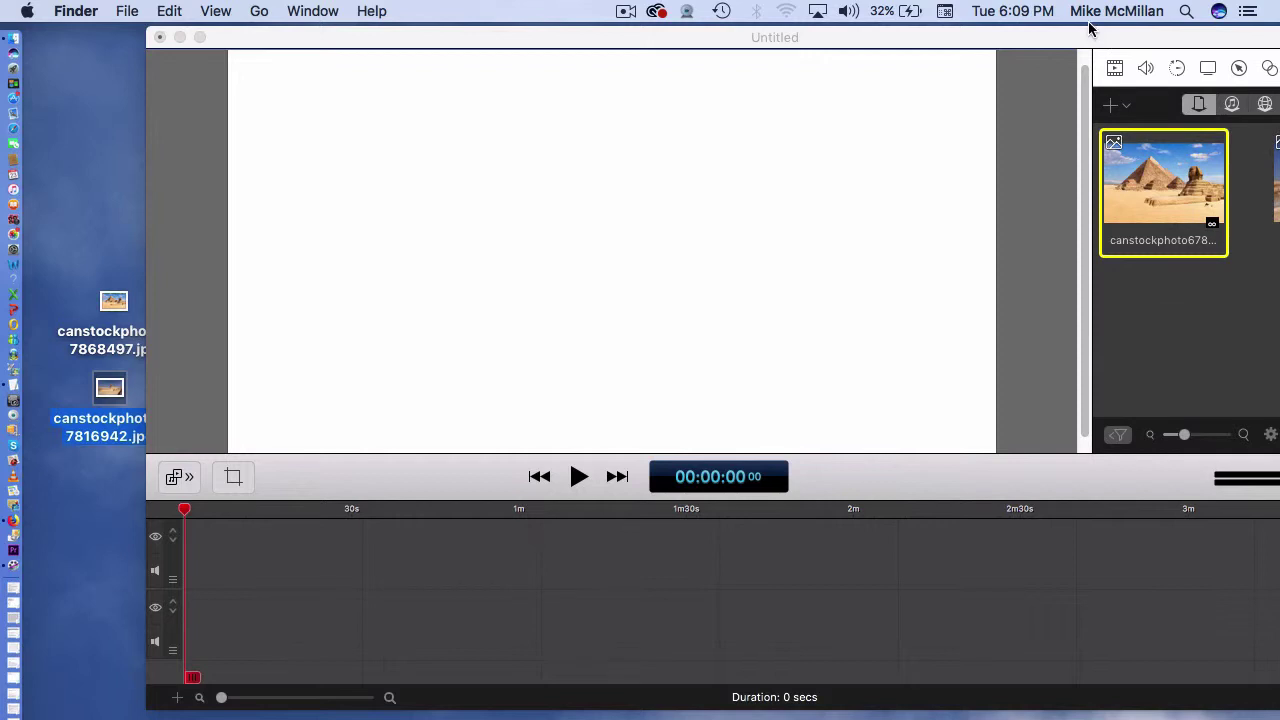
pyautogui.moveTo(1090, 37); pyautogui.dragTo(967, 40)
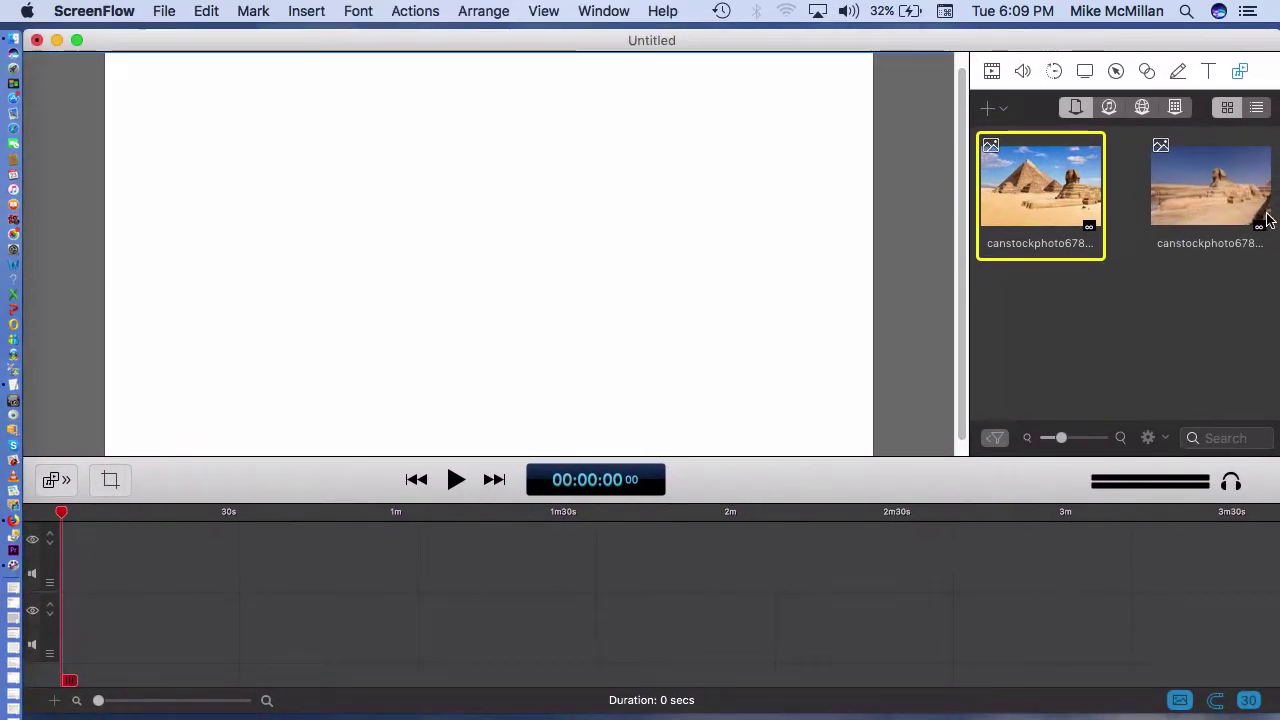
# - Place canstockphoto67816942.jpg on the upper timeline track at about 30 s and extend the clip to end at about 1 min 5 secs
pyautogui.moveTo(1228, 196); pyautogui.dragTo(238, 575)
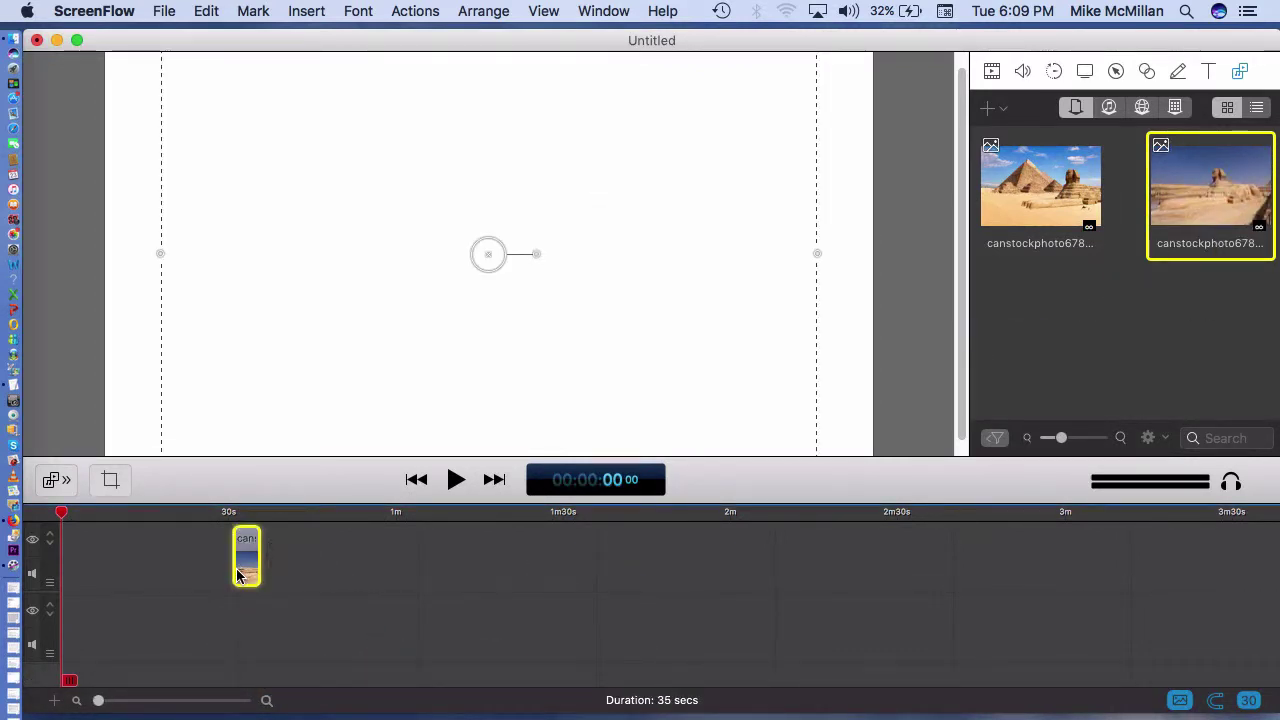
pyautogui.moveTo(259, 550); pyautogui.dragTo(426, 543)
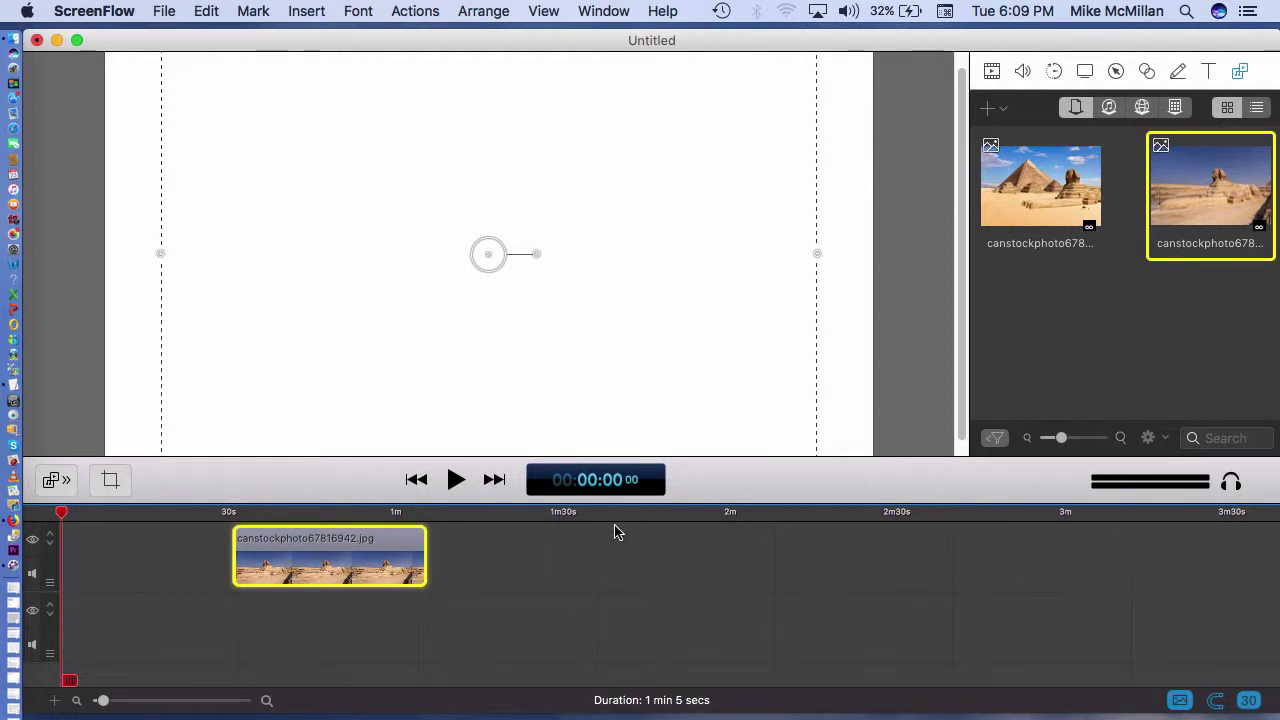
# - Scale the Sphinx image at its corners until it covers the full width of the canvas
pyautogui.moveTo(277, 511); pyautogui.dragTo(326, 537)
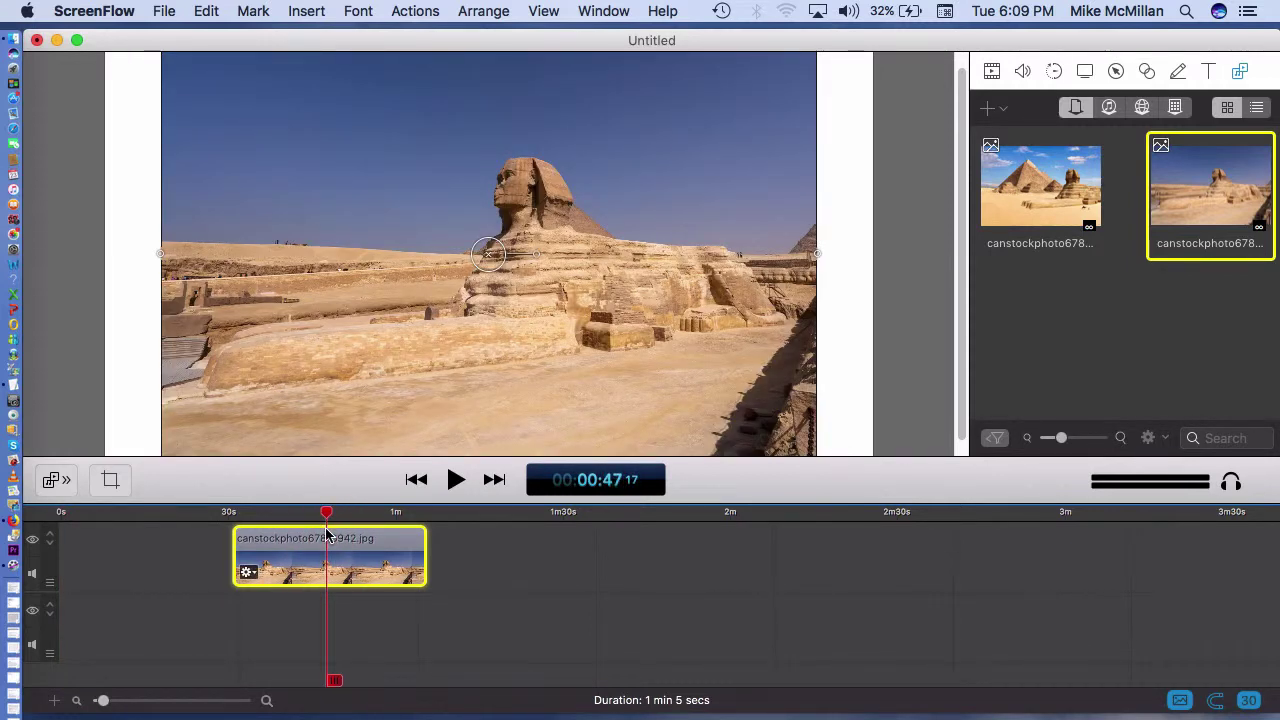
pyautogui.press('super+minus')
pyautogui.press('super+minus')
pyautogui.press('super+minus')
pyautogui.press('super+minus')
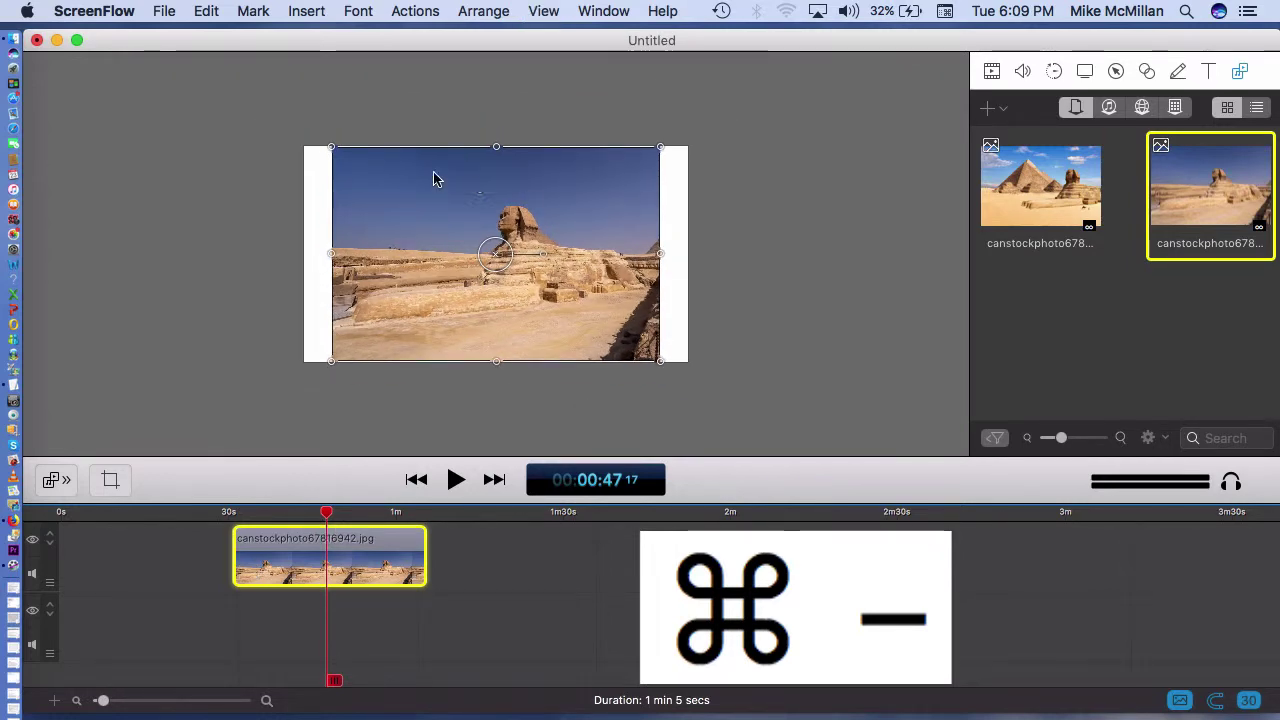
pyautogui.moveTo(334, 151); pyautogui.dragTo(298, 136)
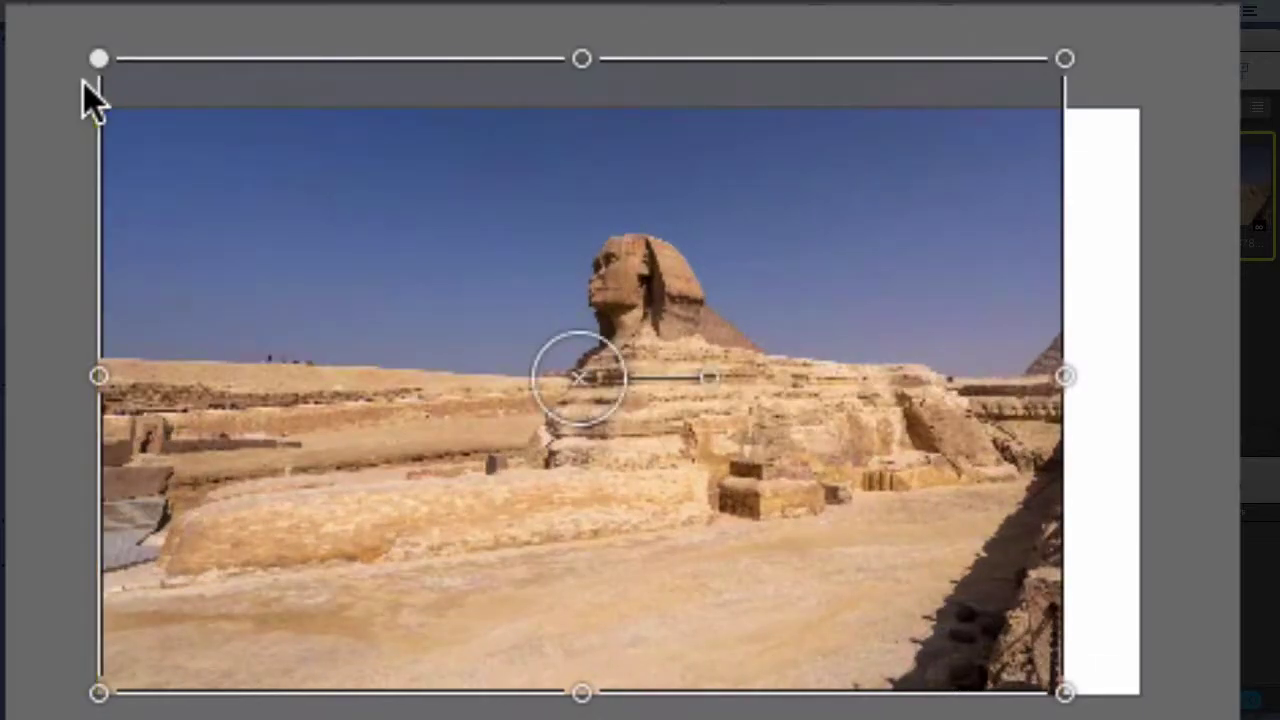
pyautogui.moveTo(1068, 693); pyautogui.dragTo(1171, 714)
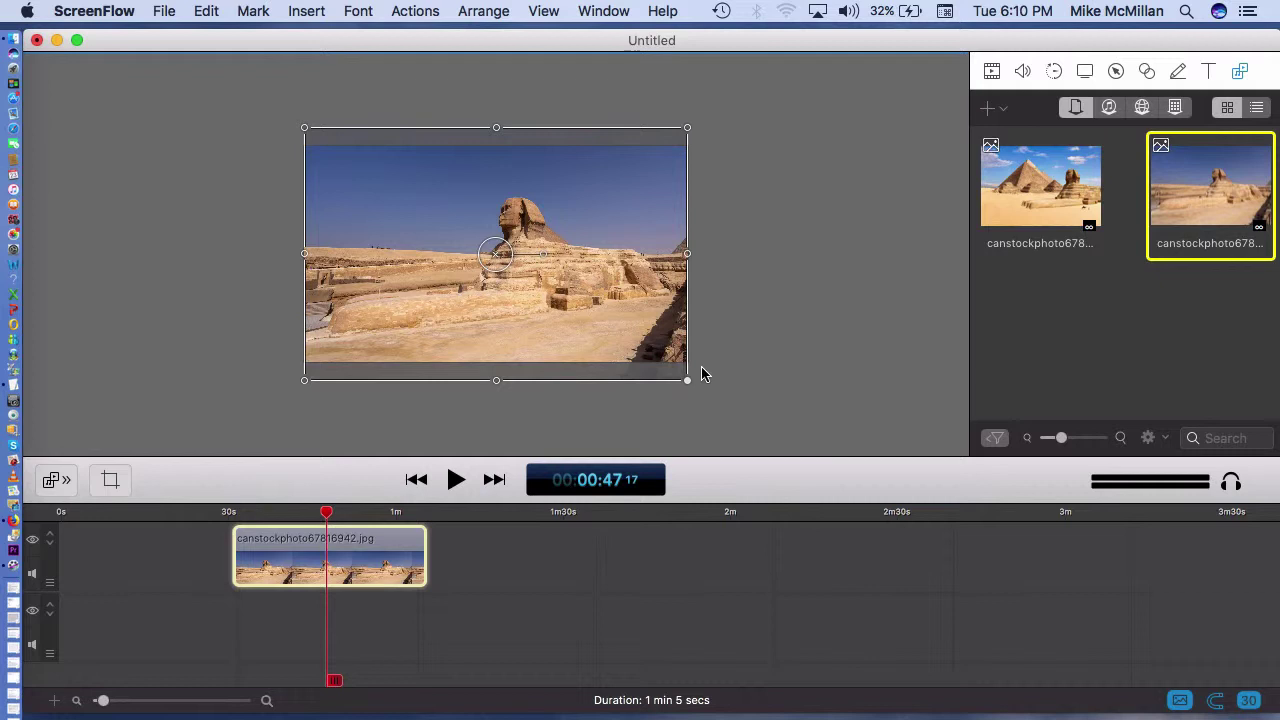
pyautogui.click(813, 220)
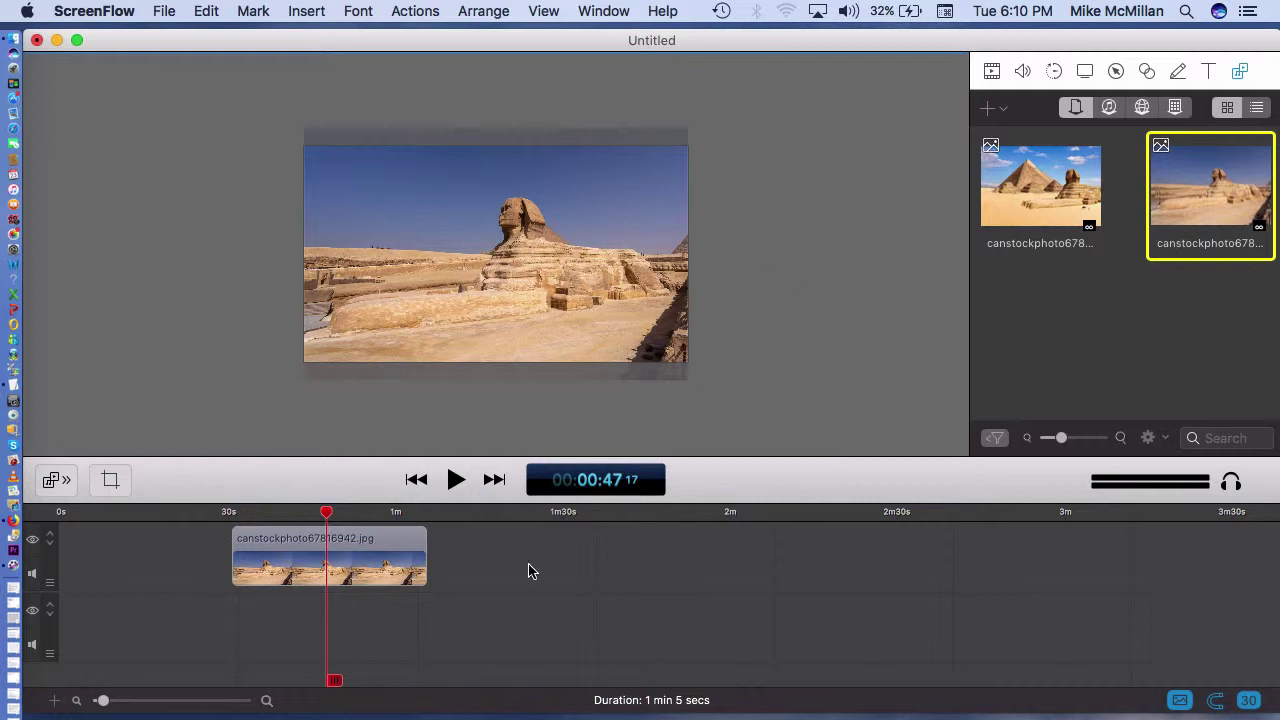
# - Add a video action at the start of the Sphinx clip and set its duration to 20 secs
pyautogui.click(392, 550)
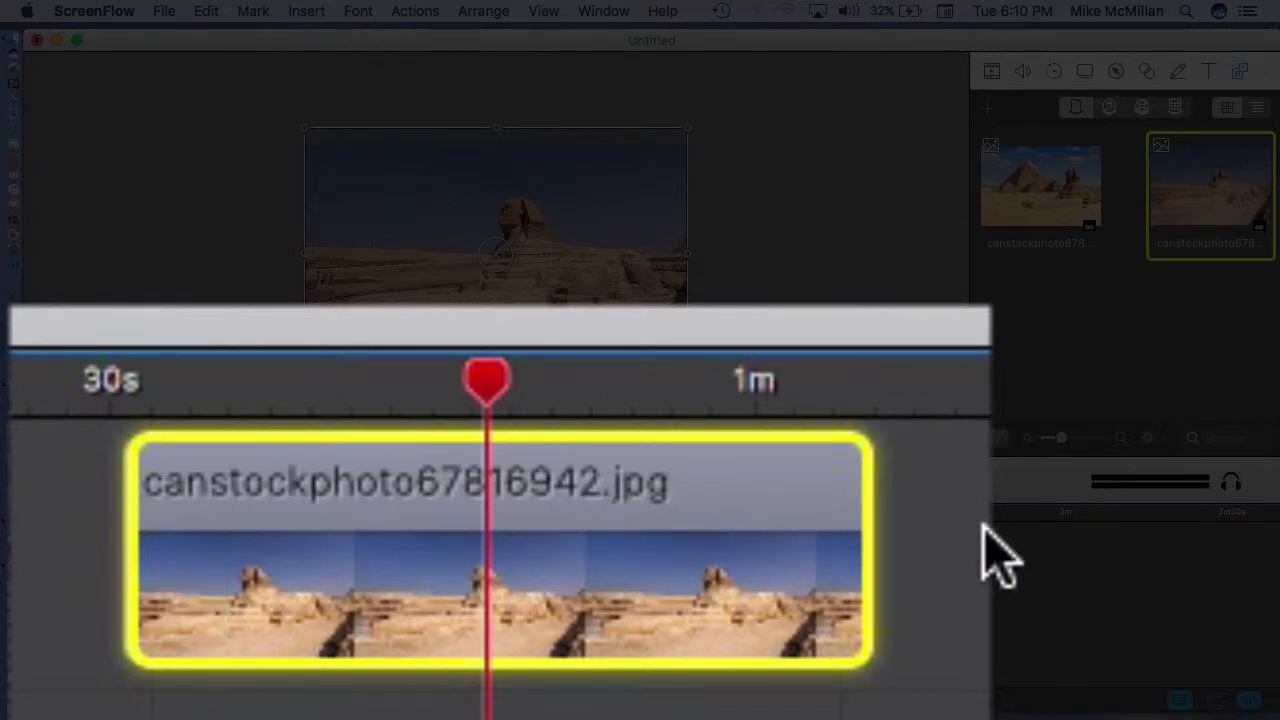
pyautogui.moveTo(476, 372); pyautogui.dragTo(140, 366)
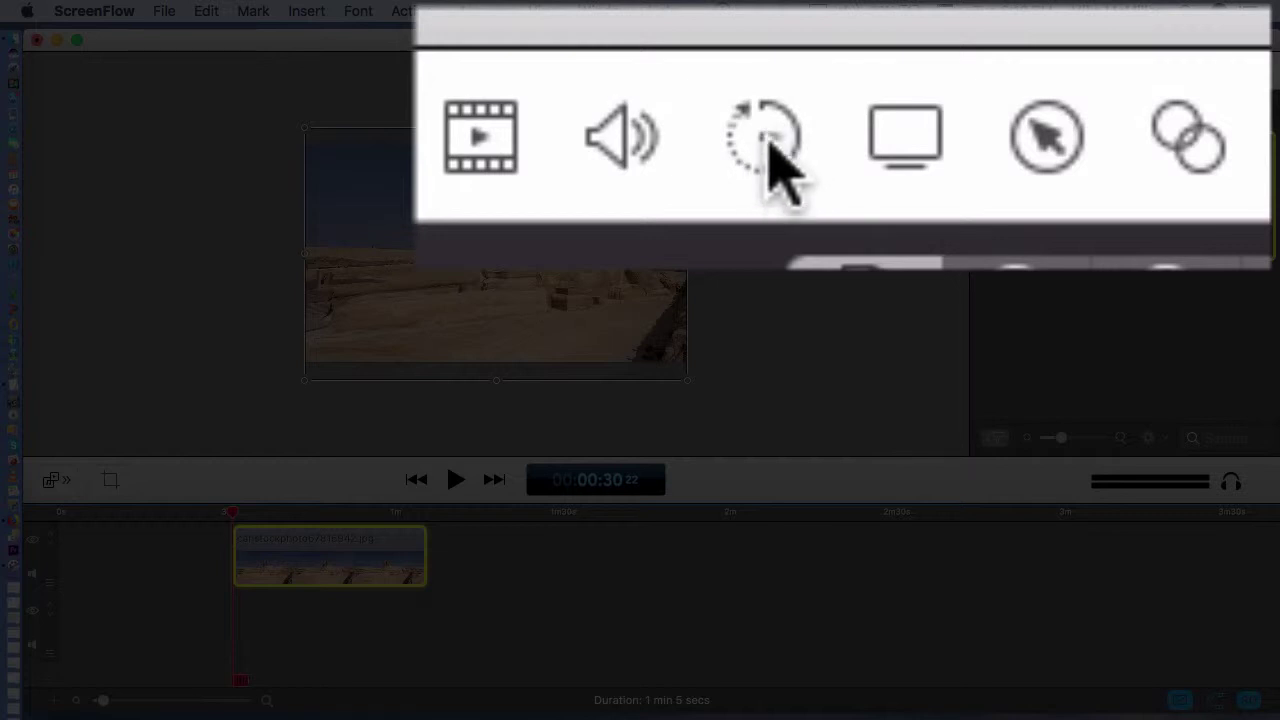
pyautogui.click(1052, 68)
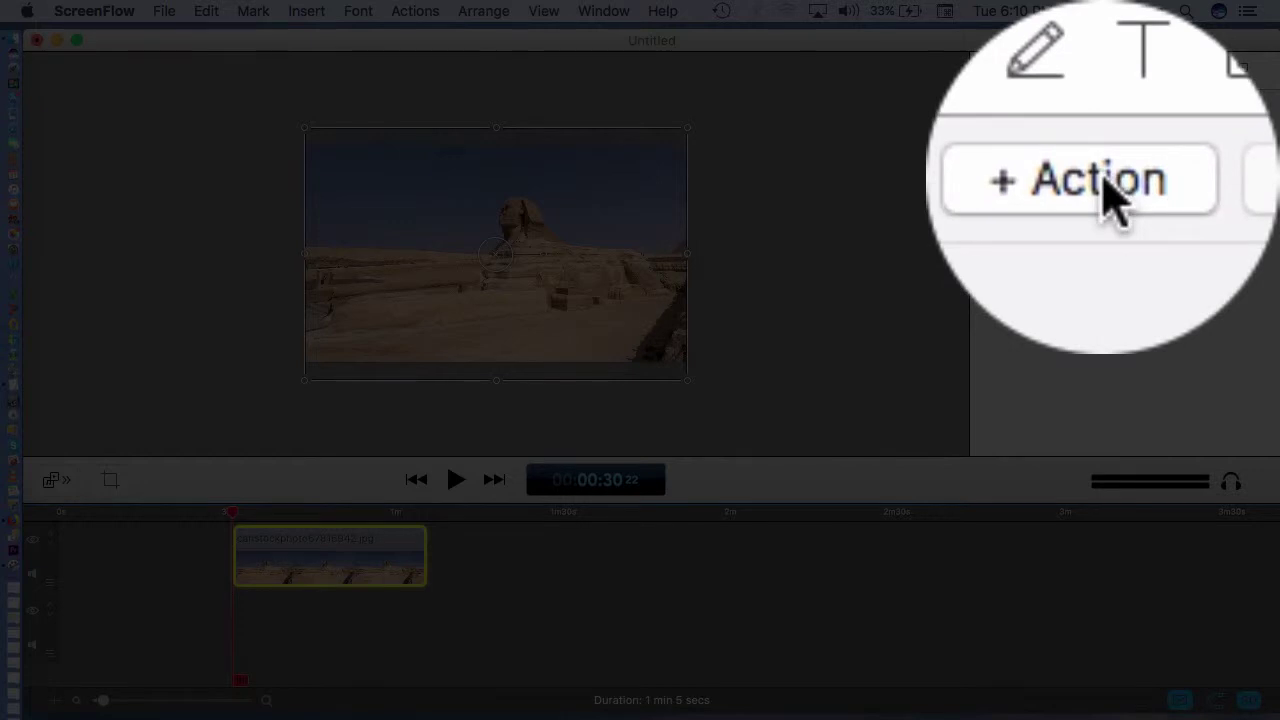
pyautogui.click(1192, 107)
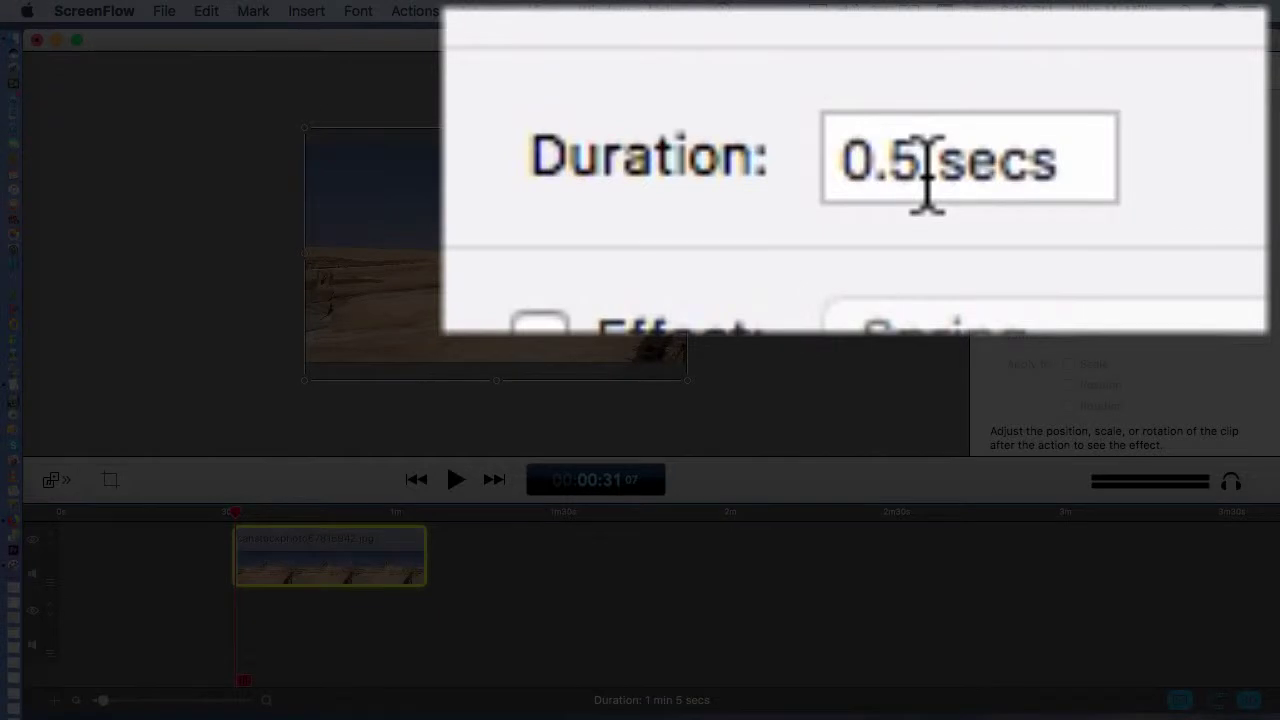
pyautogui.click(1087, 148)
pyautogui.moveTo(925, 170); pyautogui.dragTo(794, 177)
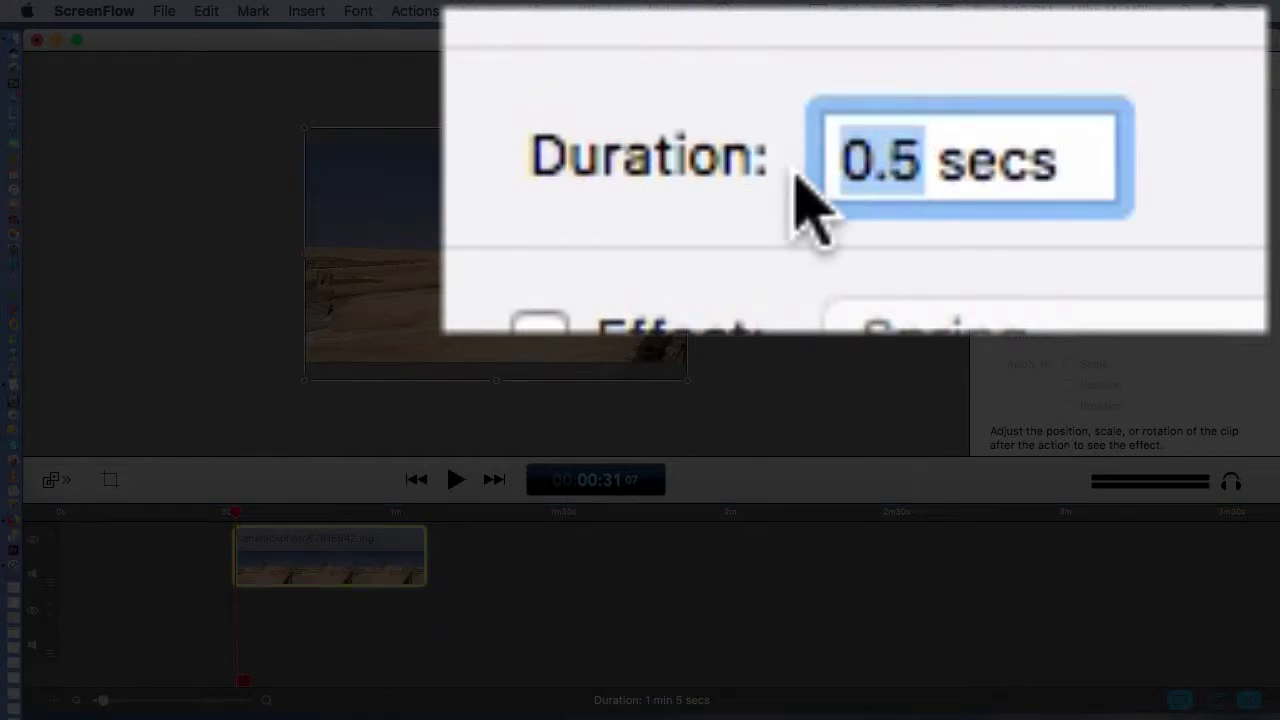
pyautogui.write('20')
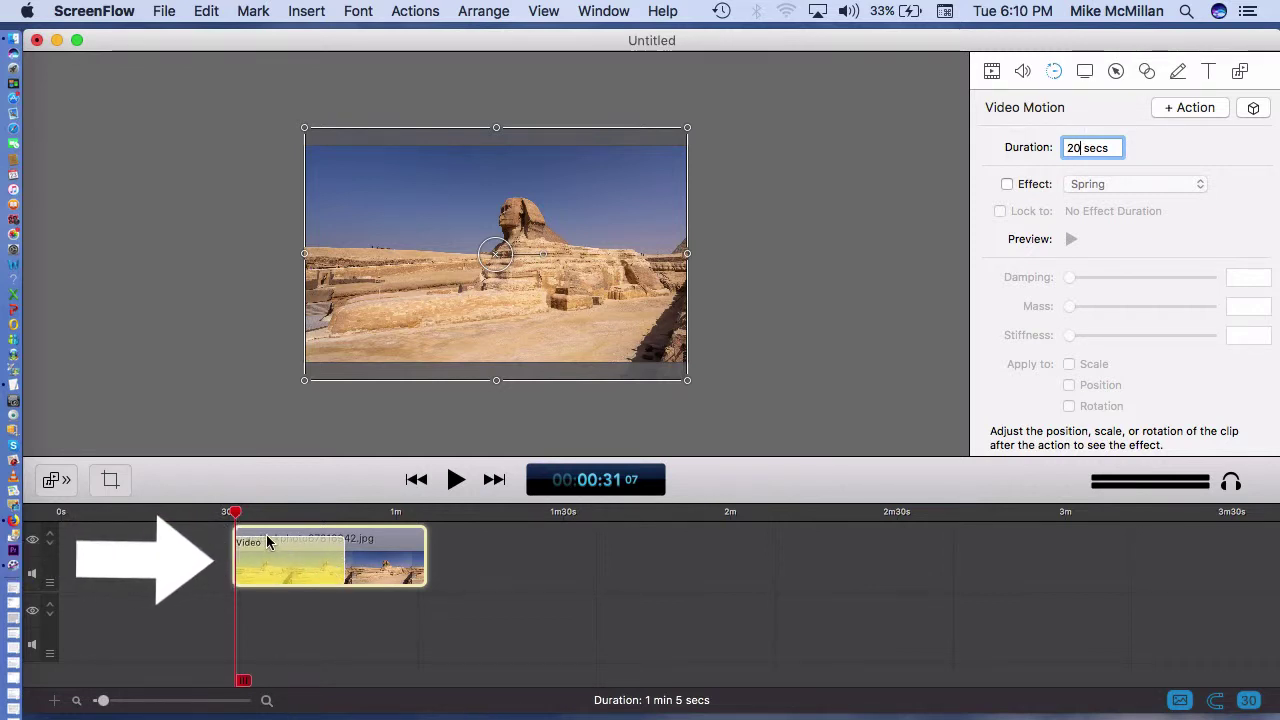
# - At the end of the video action, enlarge the image and reposition it for a close-up of the Sphinx's head and upper body
pyautogui.moveTo(237, 512); pyautogui.dragTo(297, 513)
pyautogui.moveTo(407, 388); pyautogui.dragTo(575, 398)
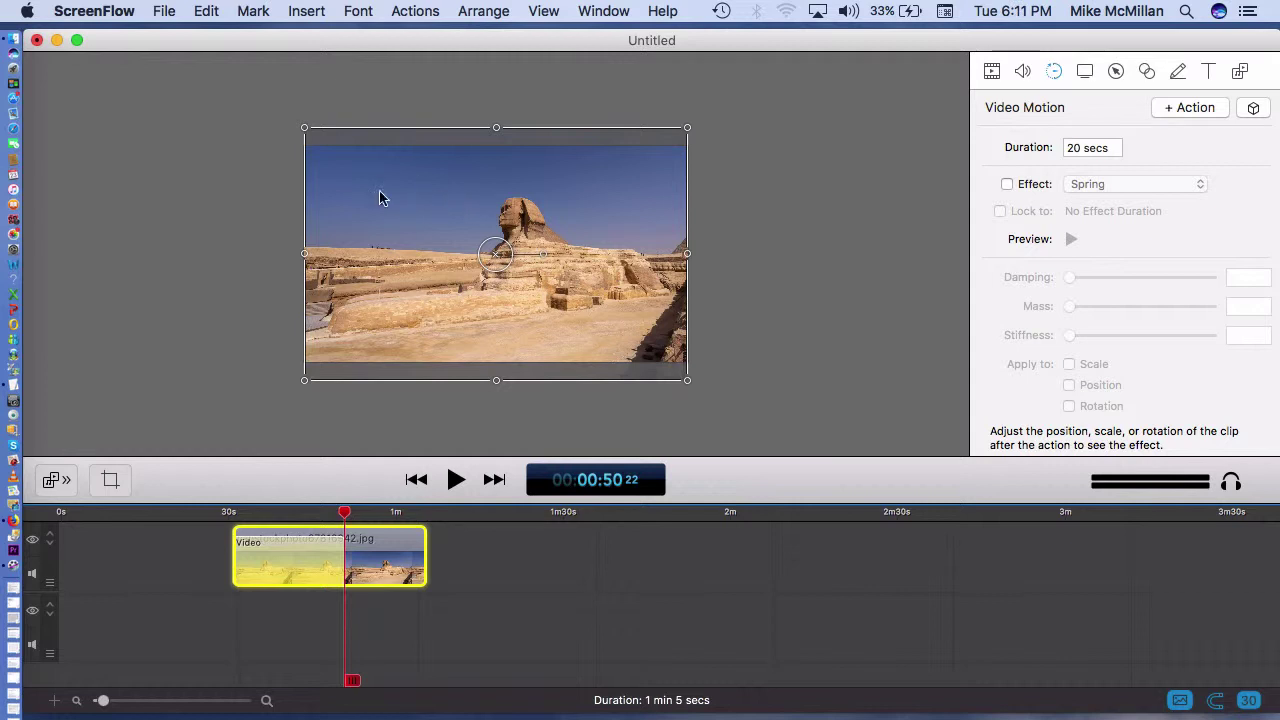
pyautogui.press('super+minus')
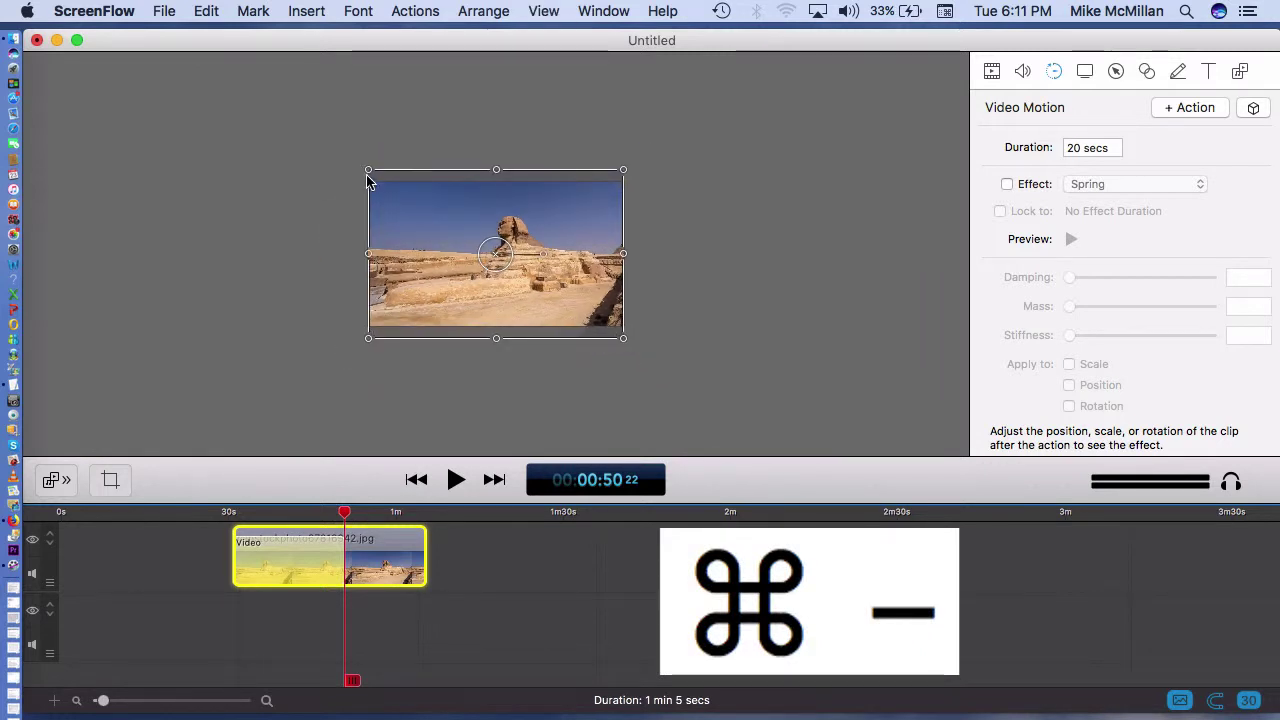
pyautogui.moveTo(368, 172); pyautogui.dragTo(152, 46)
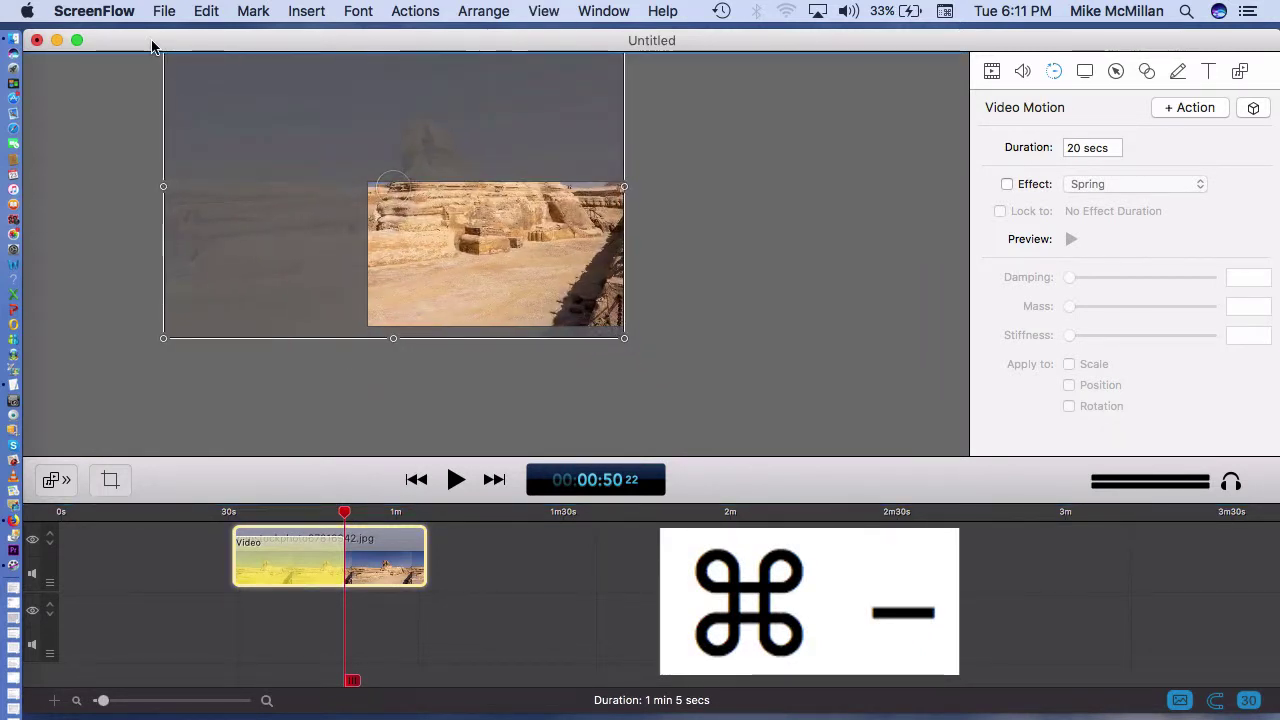
pyautogui.moveTo(494, 277); pyautogui.dragTo(546, 345)
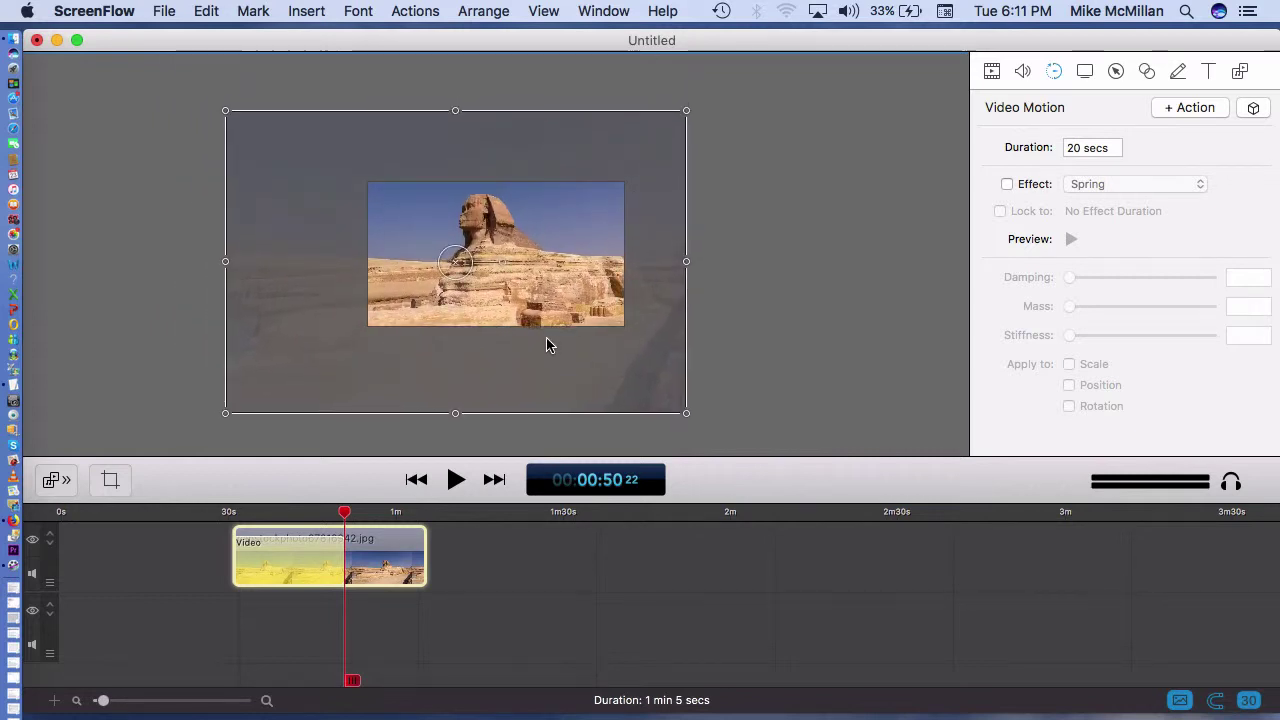
pyautogui.moveTo(686, 413); pyautogui.dragTo(823, 449)
pyautogui.moveTo(757, 417); pyautogui.dragTo(665, 393)
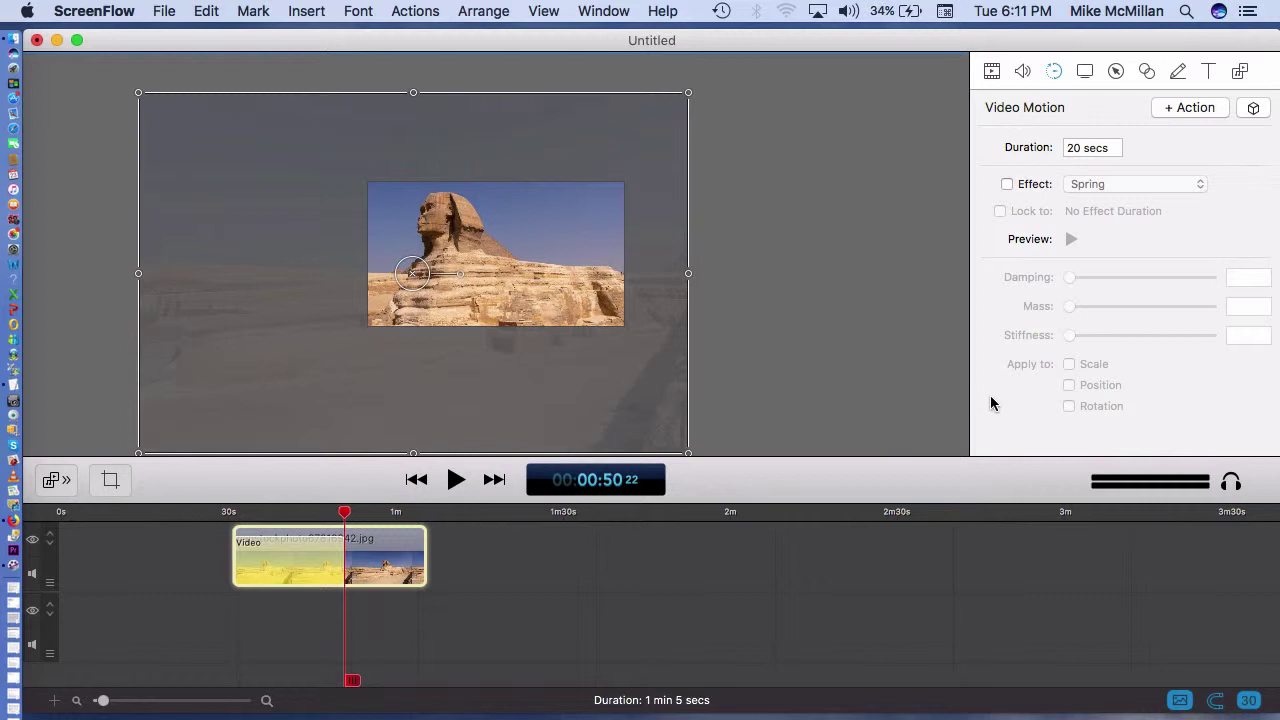
pyautogui.click(851, 368)
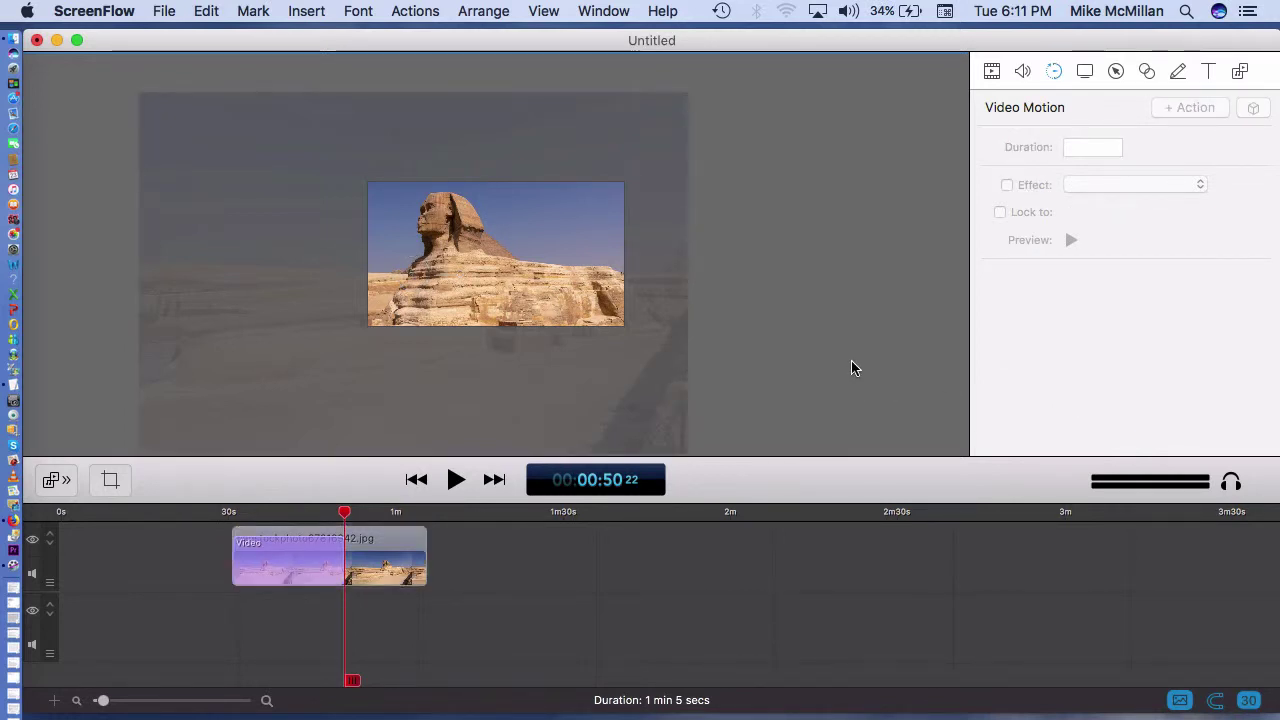
pyautogui.press('super+plus')
pyautogui.press('super+plus')
pyautogui.press('super+plus')
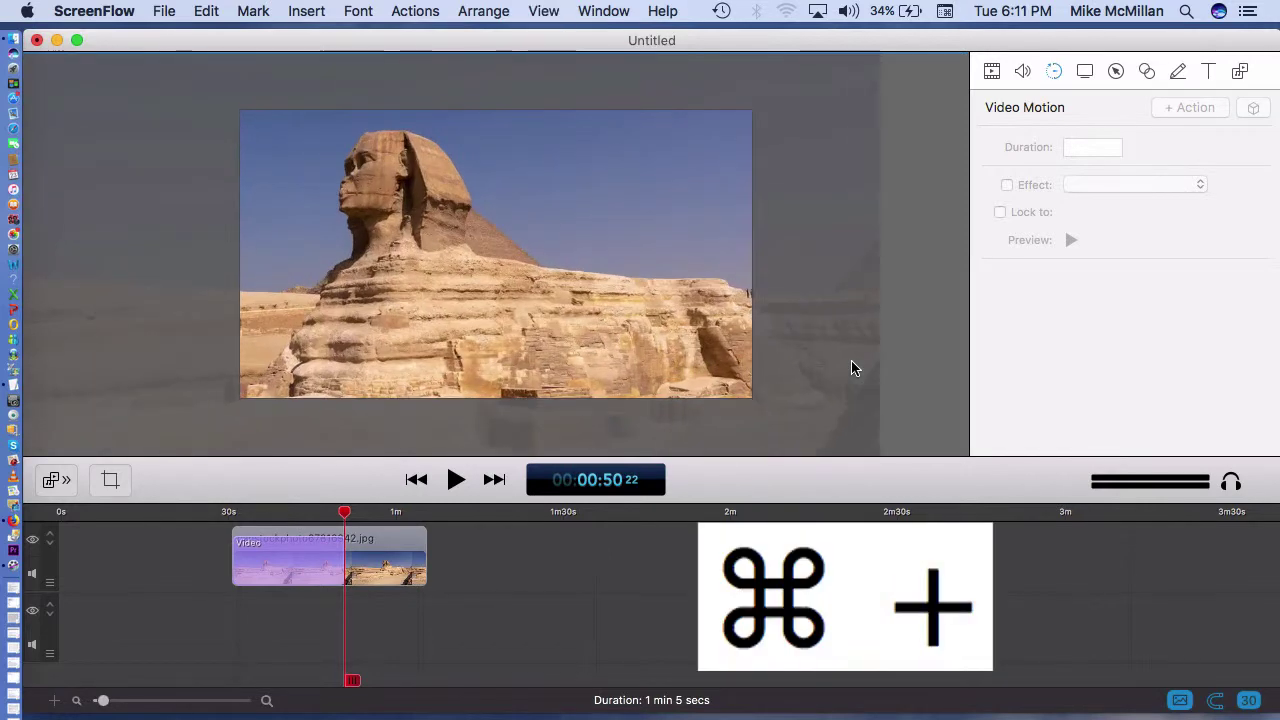
# - Play back the Sphinx clip from just before its start to check the slow zoom over the video action
pyautogui.press('super+equal')
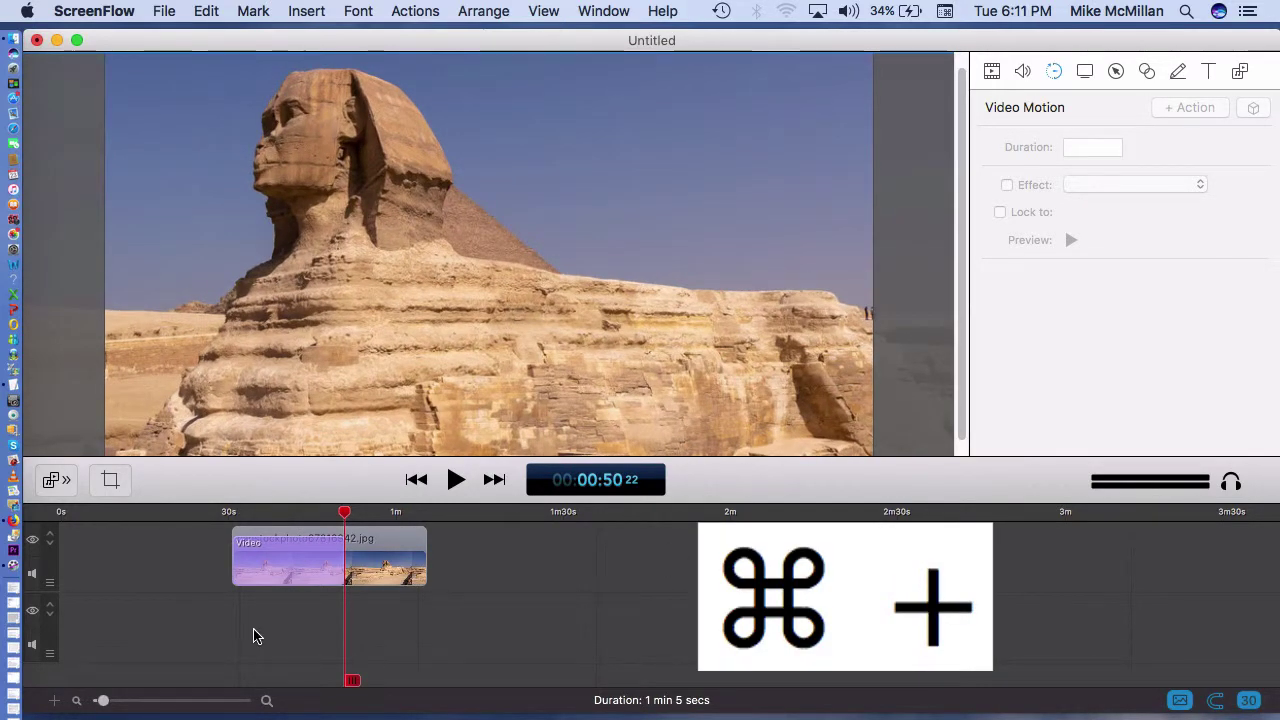
pyautogui.click(210, 516)
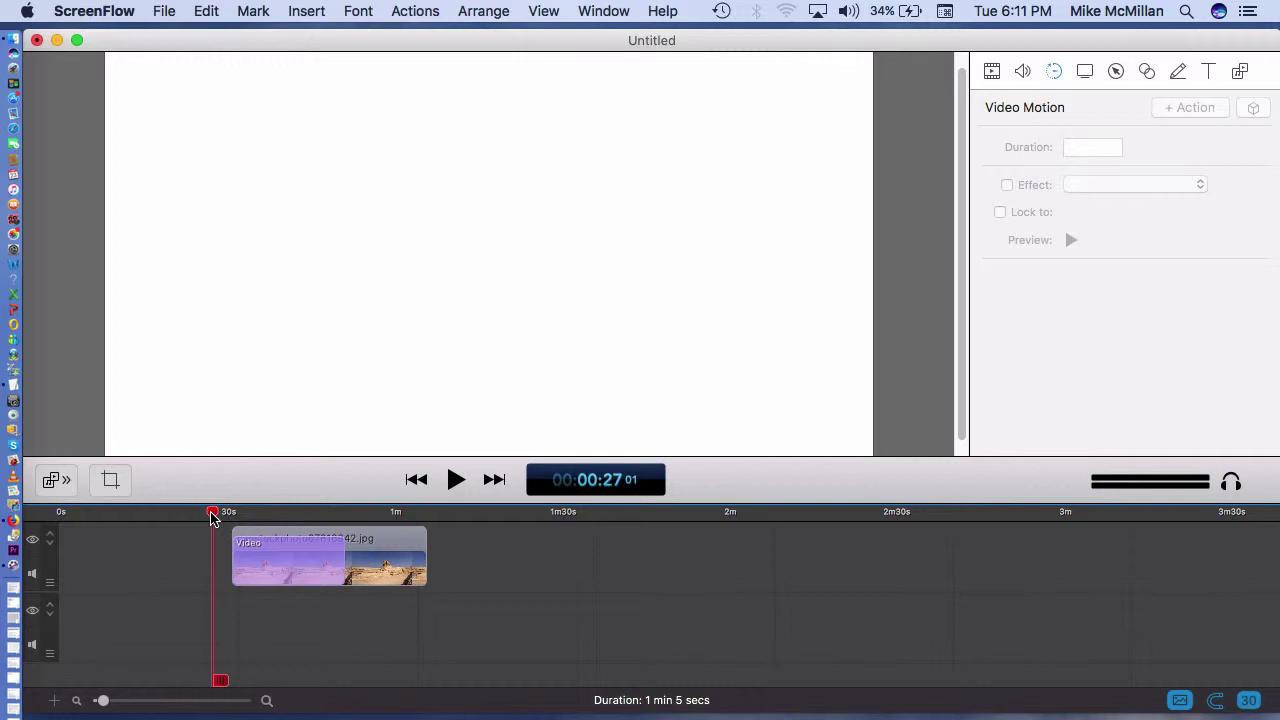
pyautogui.press('space')
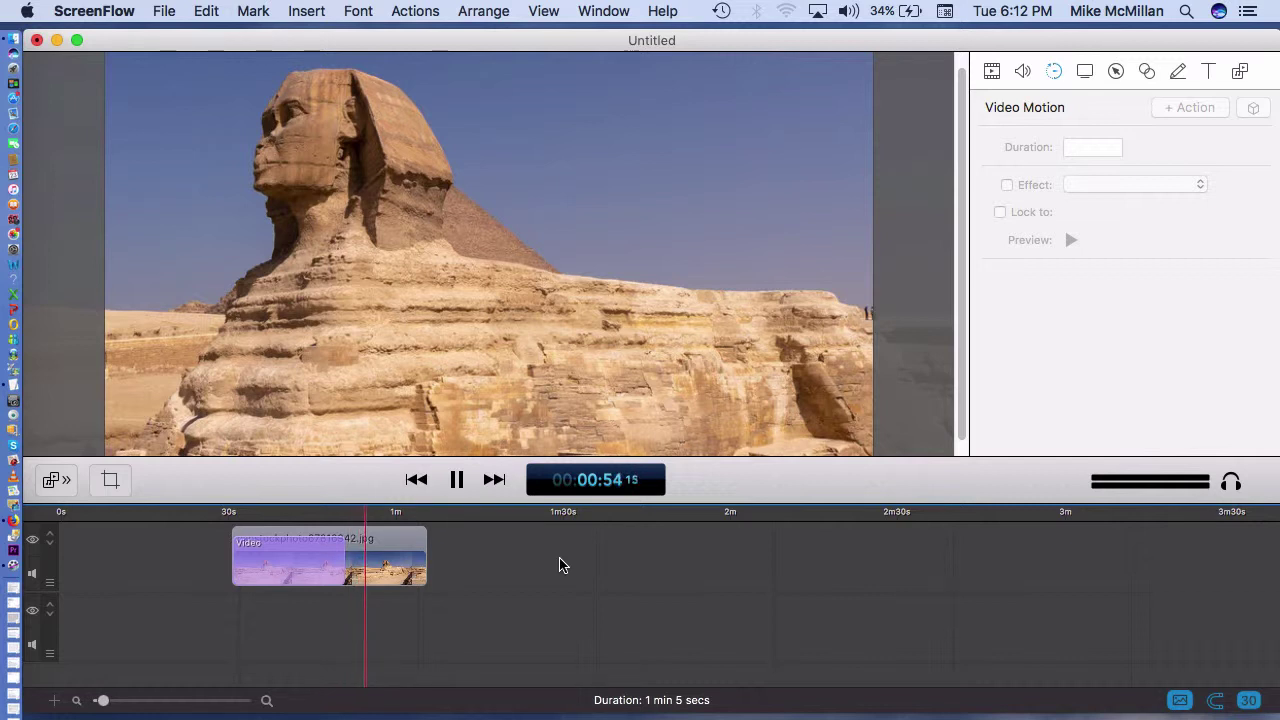
pyautogui.click(244, 515)
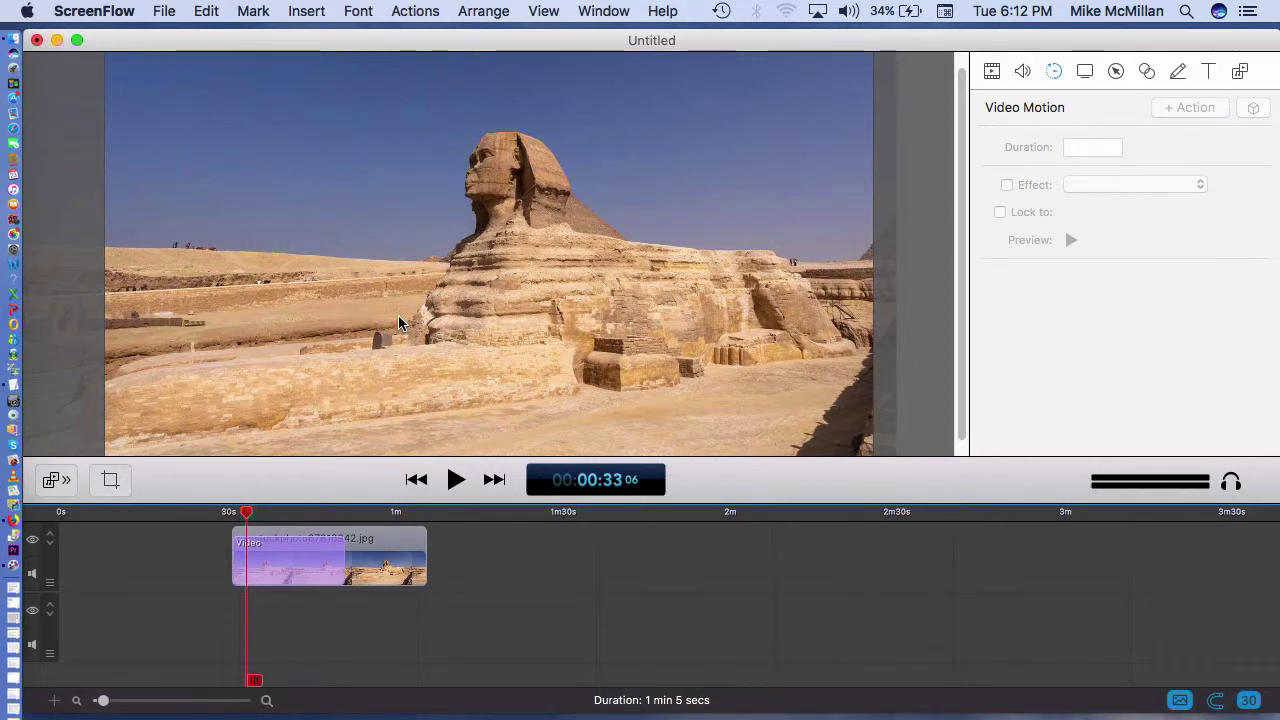
pyautogui.click(226, 512)
pyautogui.press('space')
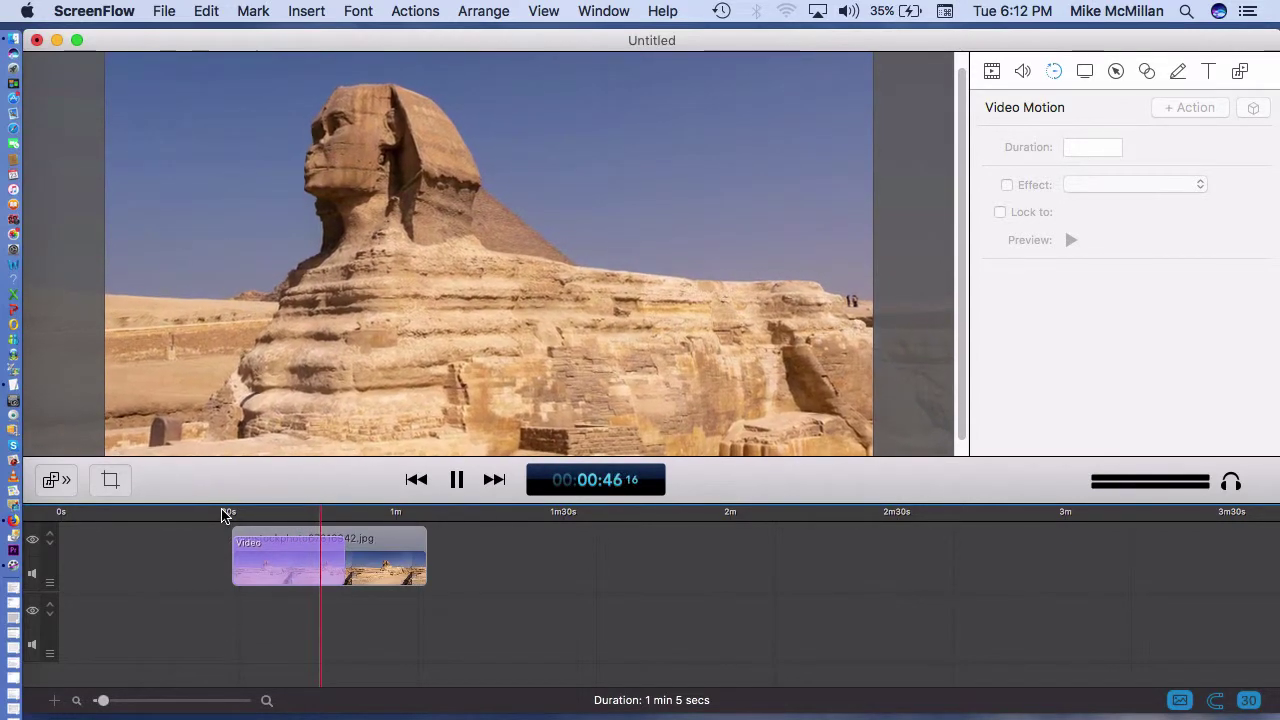
pyautogui.press('space')
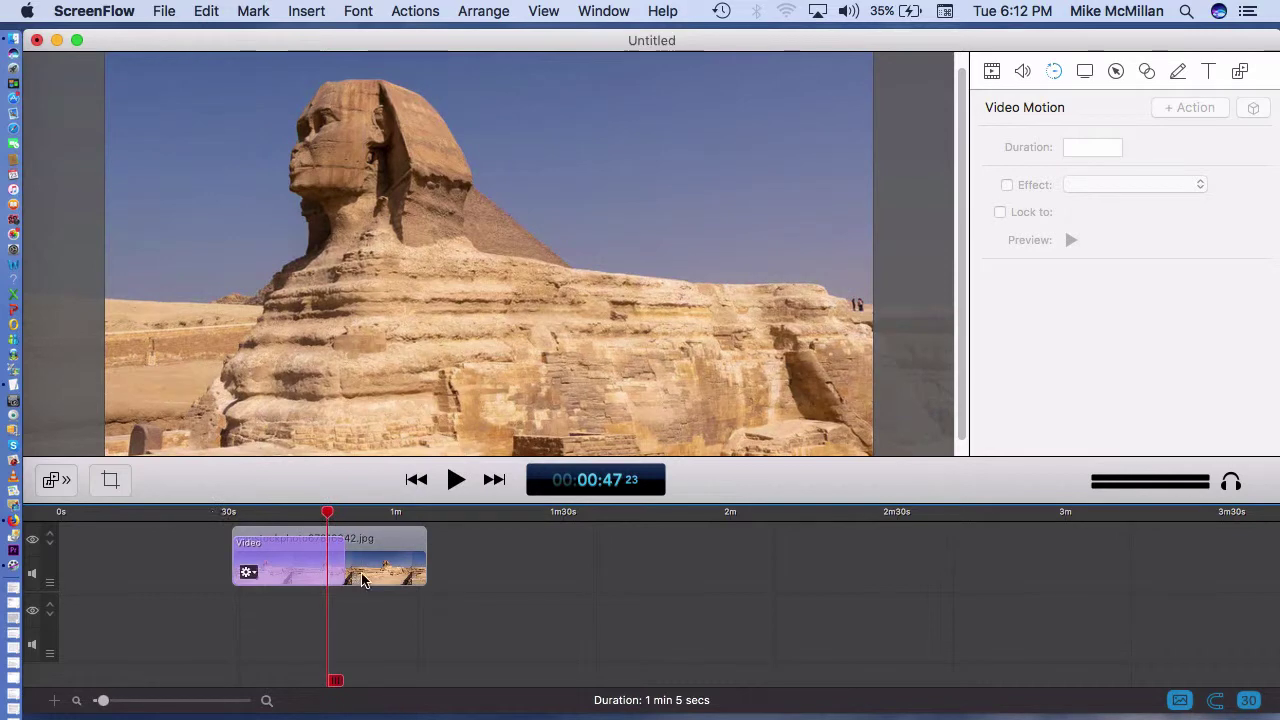
# - Trim the end of the Sphinx clip back to the end of its video action at about 50 secs
pyautogui.moveTo(421, 545); pyautogui.dragTo(362, 552)
pyautogui.moveTo(590, 570); pyautogui.dragTo(520, 549)
pyautogui.press('space')
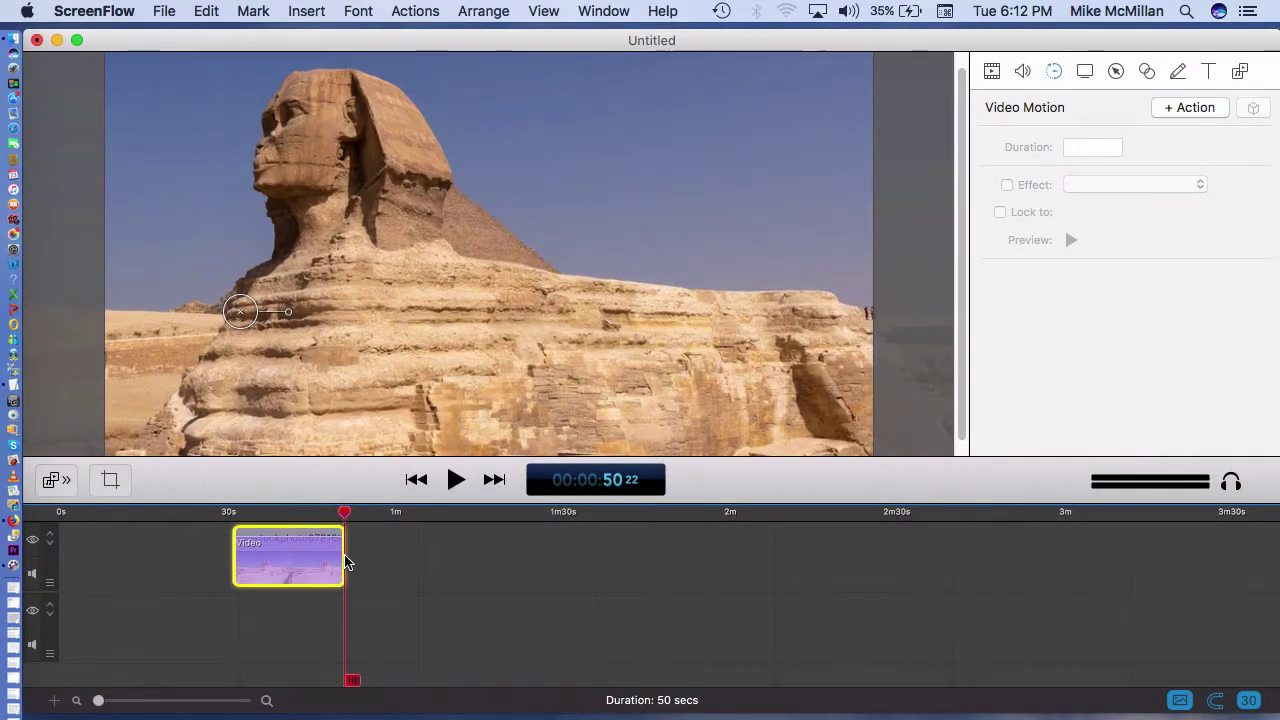
pyautogui.click(529, 598)
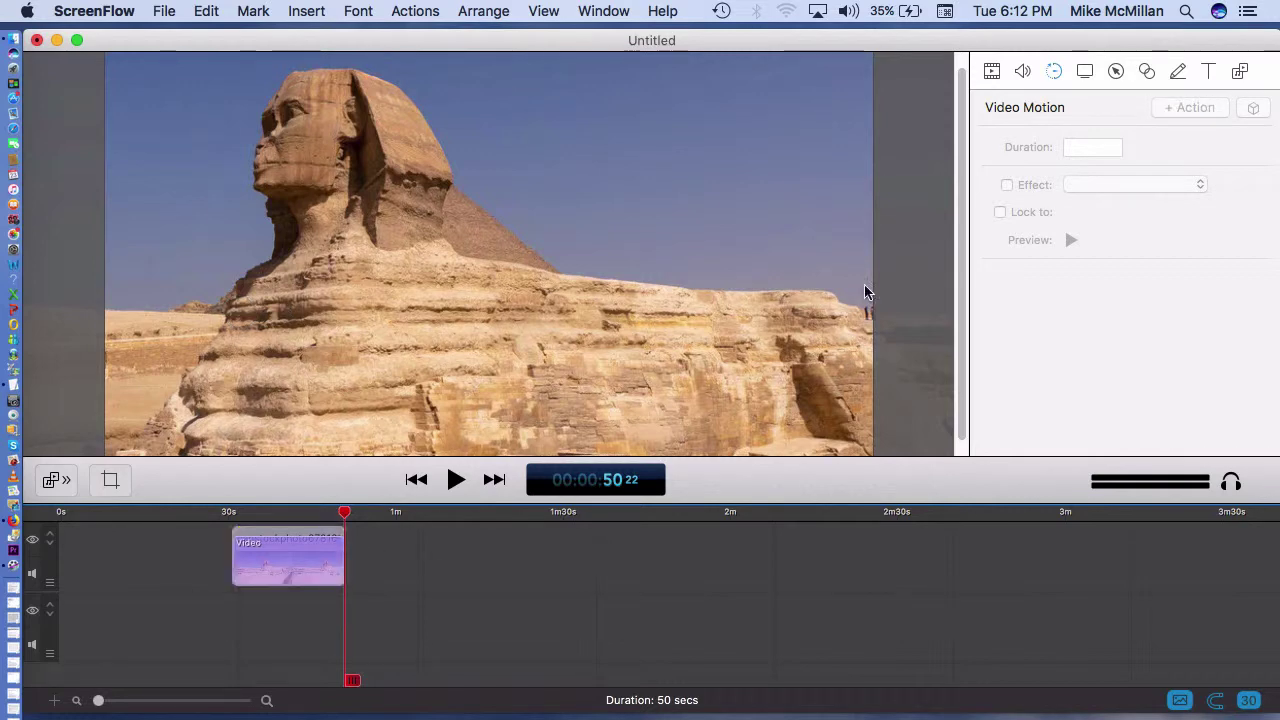
# - Place canstockphoto67868497.jpg right after the Sphinx clip, ending at about 1 min 34 secs, and scale the image to cover the canvas width
pyautogui.click(1240, 73)
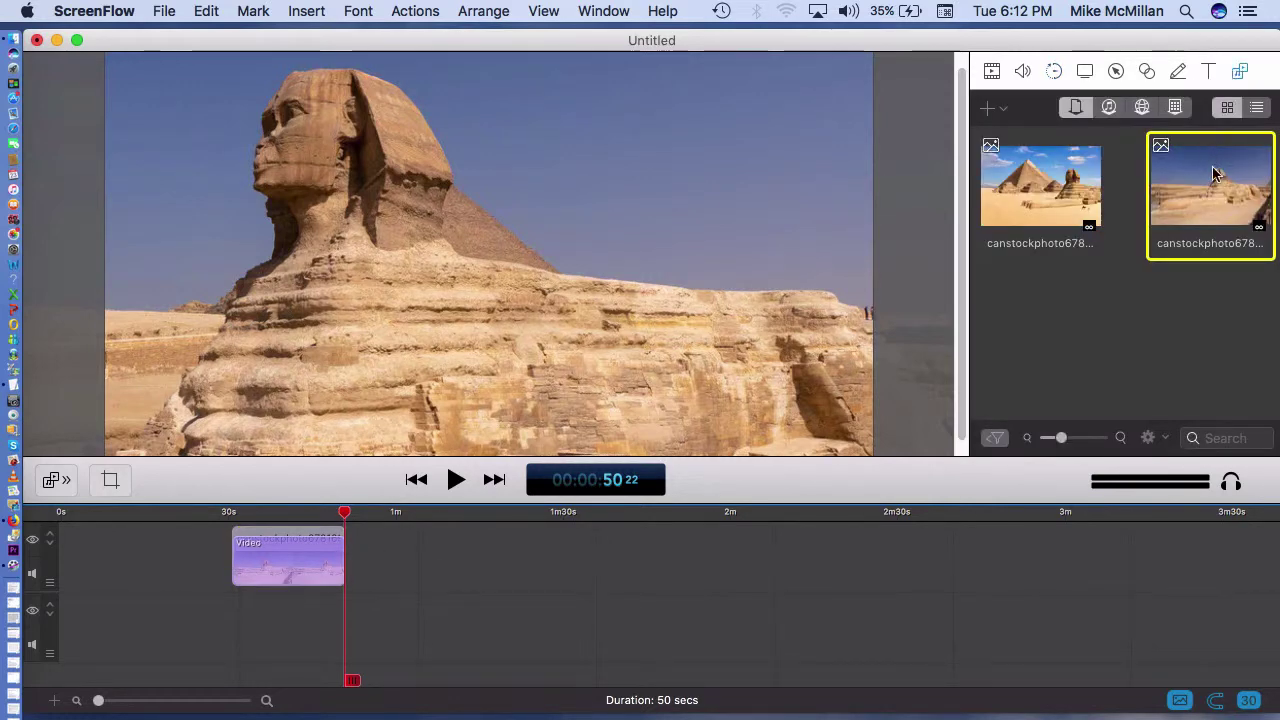
pyautogui.moveTo(1070, 182); pyautogui.dragTo(585, 550)
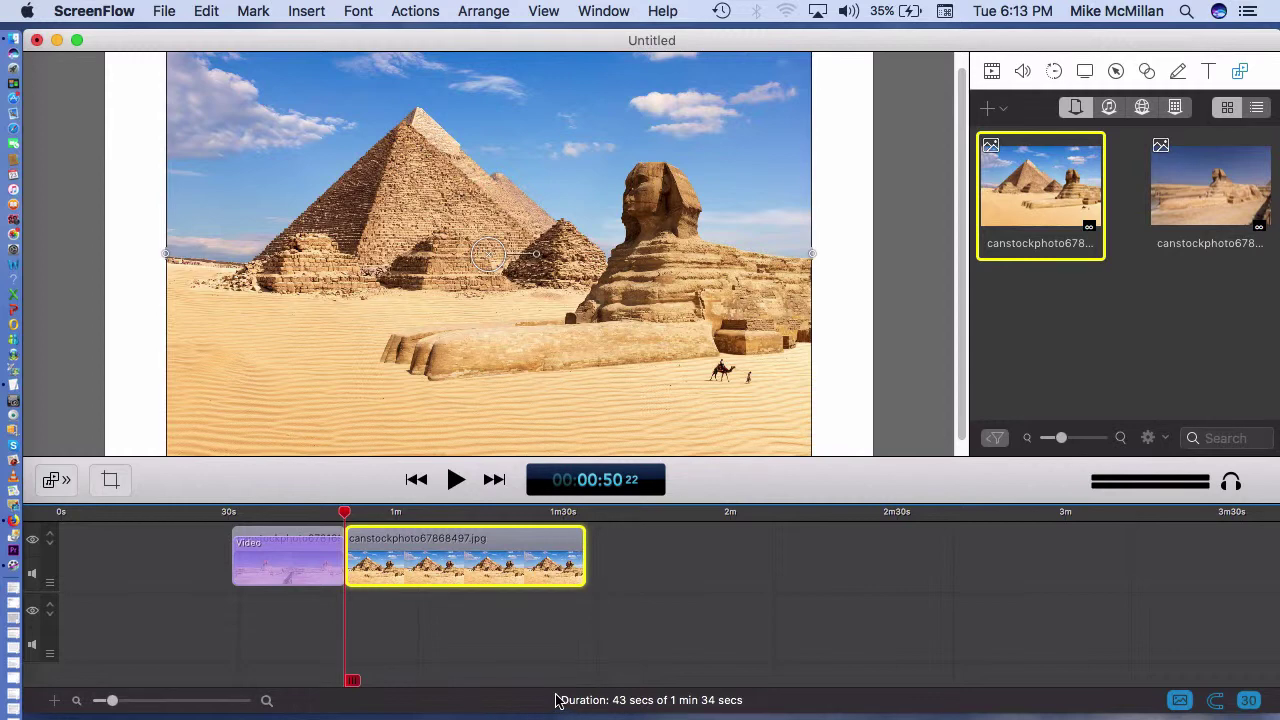
pyautogui.press('super+minus')
pyautogui.press('super+minus')
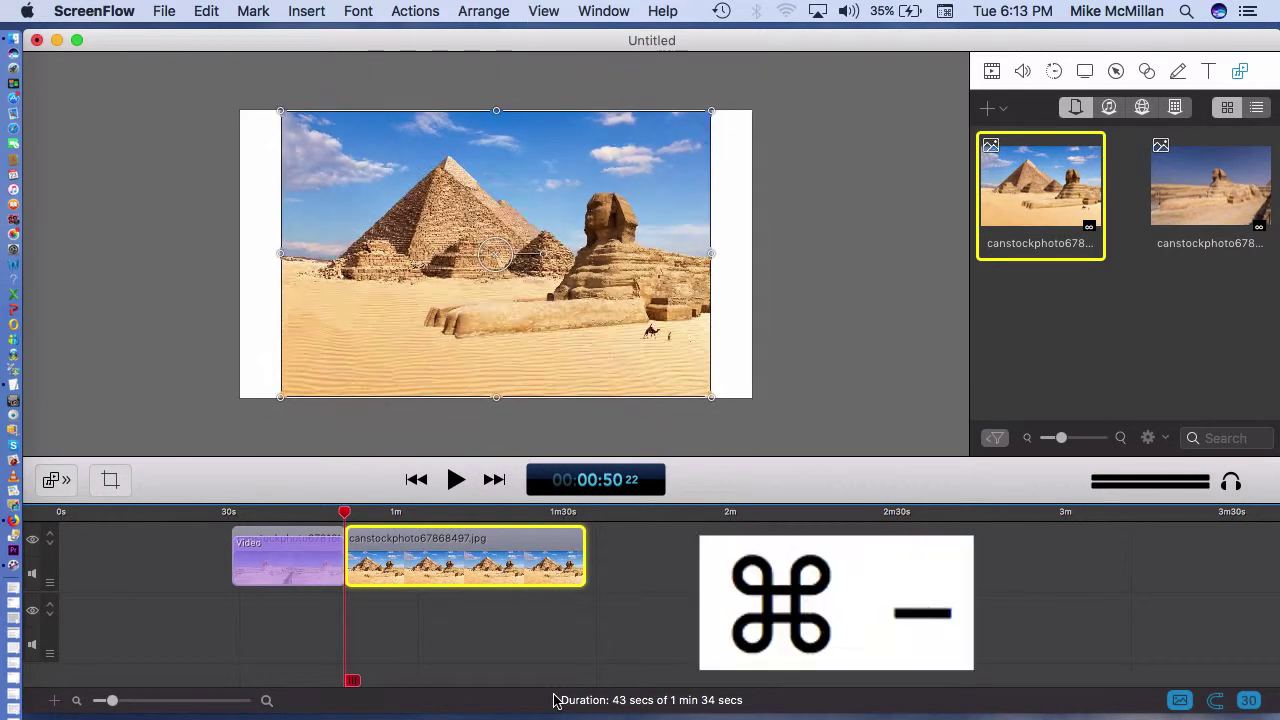
pyautogui.press('super+minus')
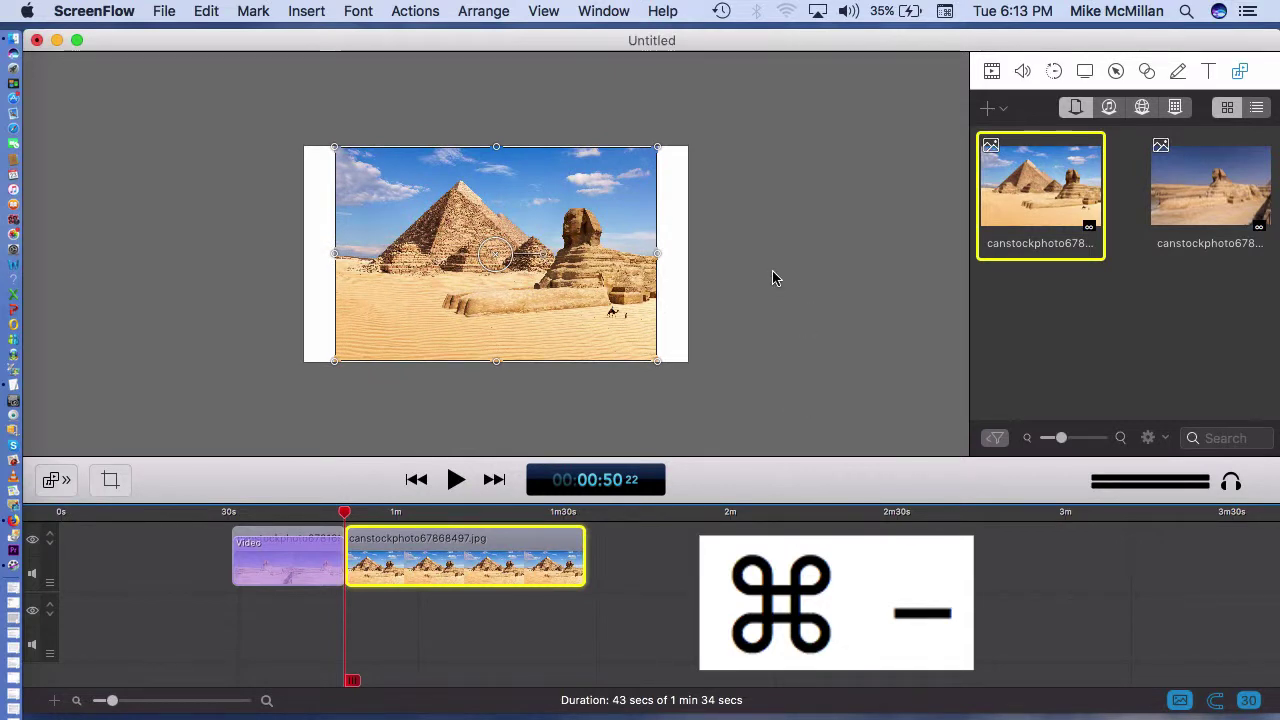
pyautogui.moveTo(482, 266)
pyautogui.mouseDown()
pyautogui.moveTo(452, 234)
pyautogui.moveTo(499, 267)
pyautogui.moveTo(482, 266)
pyautogui.mouseUp()
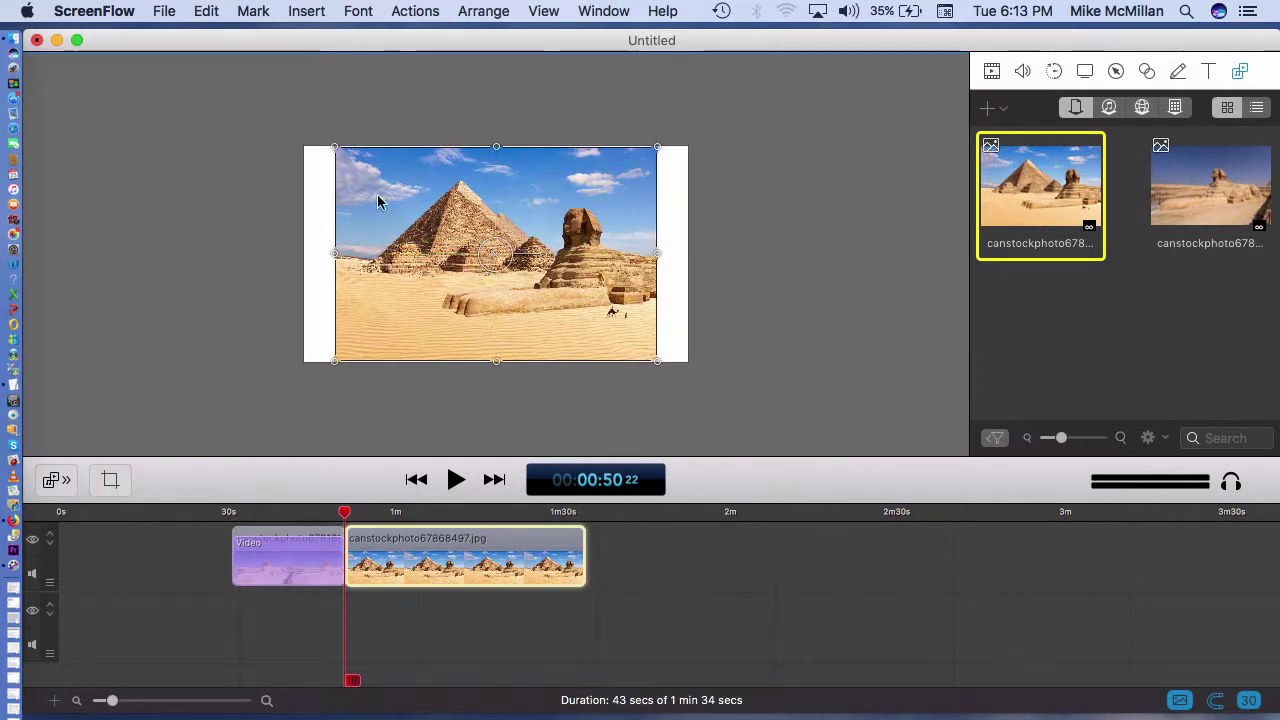
pyautogui.moveTo(335, 148); pyautogui.dragTo(303, 126)
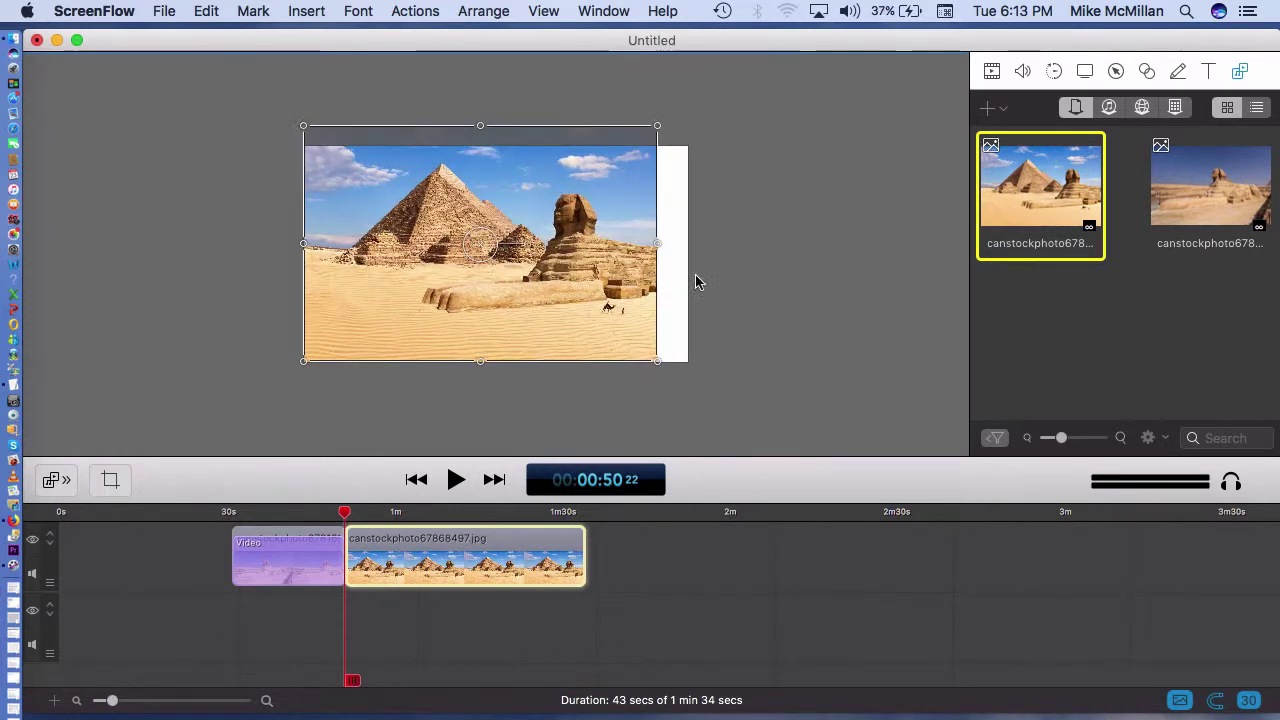
pyautogui.moveTo(657, 362); pyautogui.dragTo(700, 382)
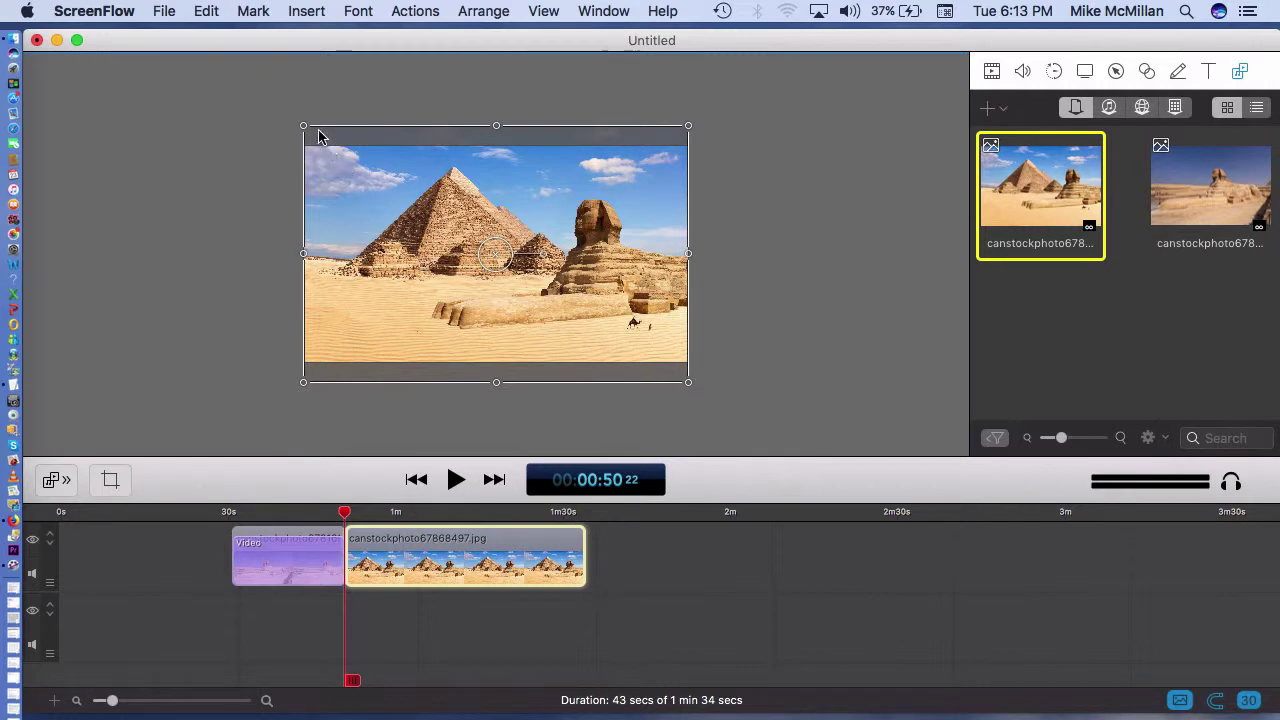
# - Enlarge the pyramid image well beyond the canvas and reposition it for a close-up of the large pyramid
pyautogui.moveTo(305, 127); pyautogui.dragTo(185, 52)
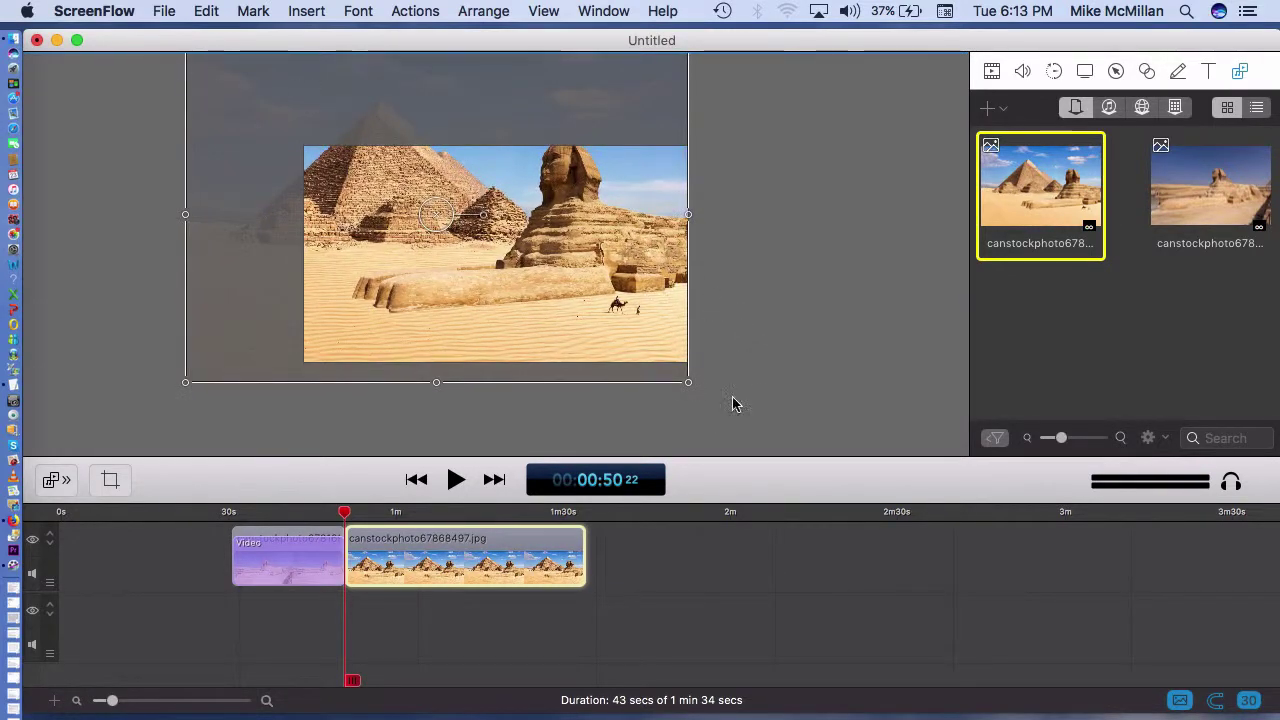
pyautogui.moveTo(689, 388); pyautogui.dragTo(1074, 516)
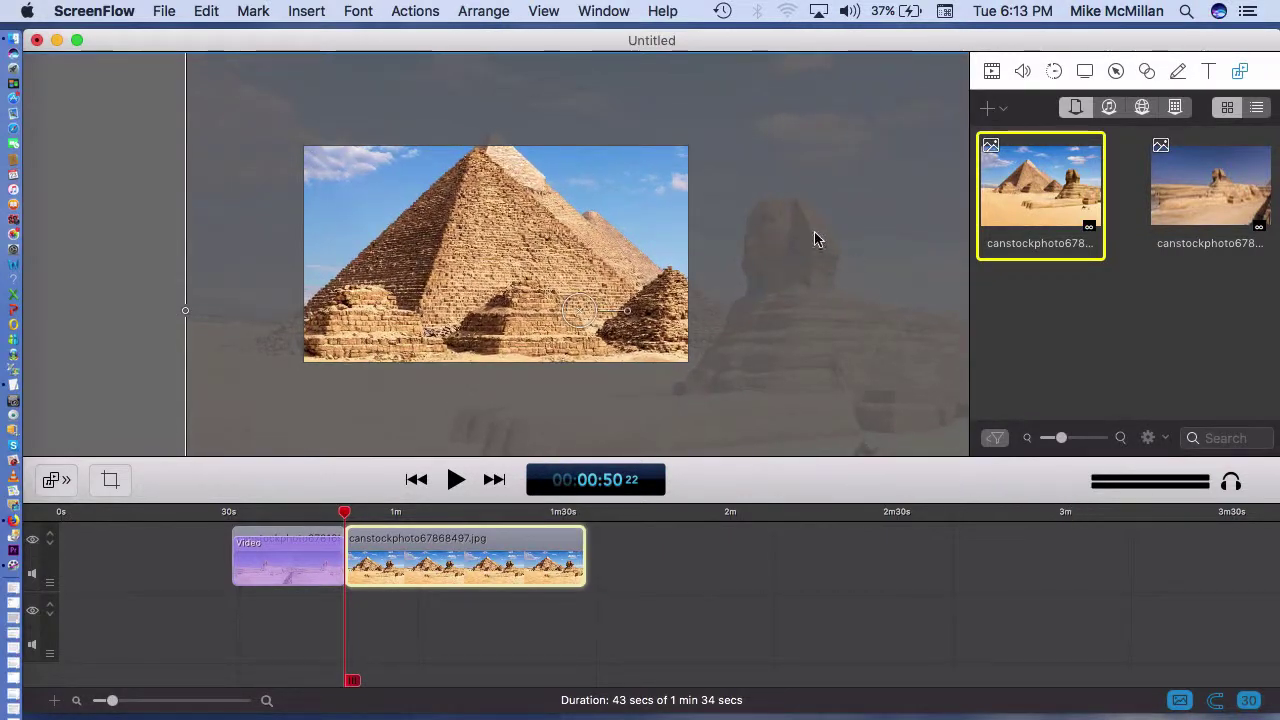
pyautogui.moveTo(802, 226); pyautogui.dragTo(799, 254)
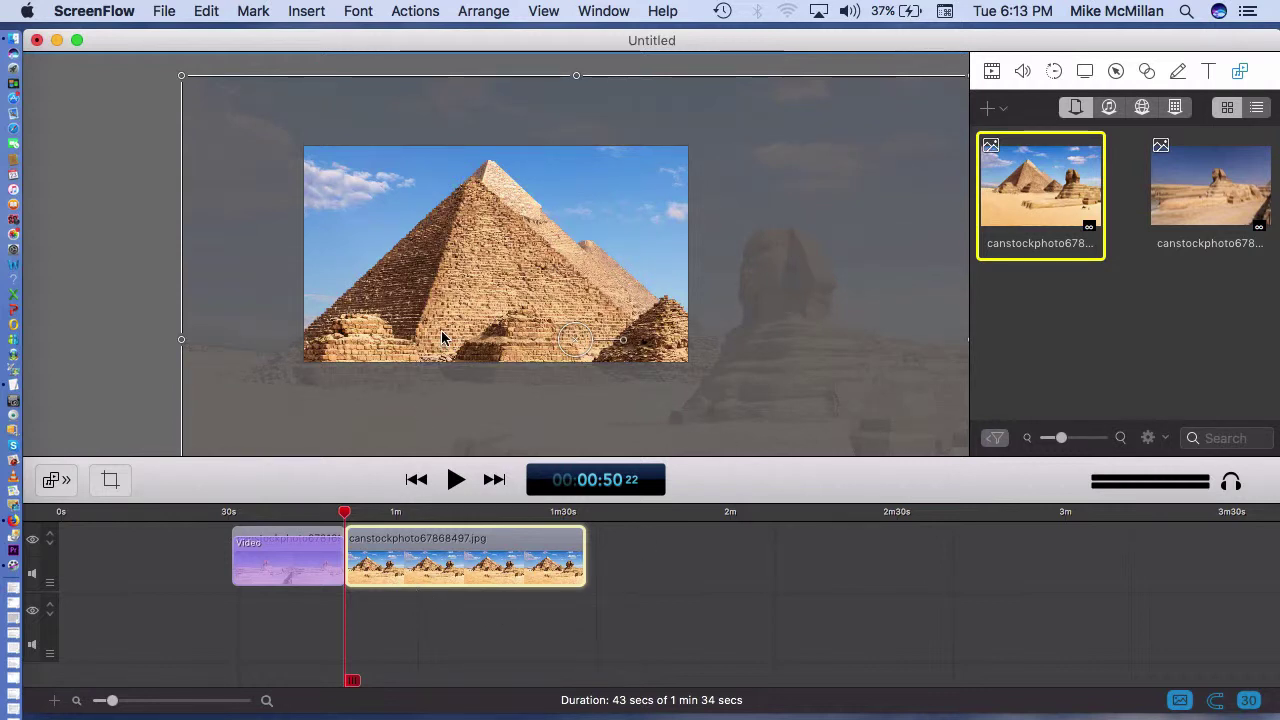
# - Add a 15-second video action at the pyramid clip's start and, at its end, shrink and reposition the image to show the pyramid and Sphinx
pyautogui.click(531, 562)
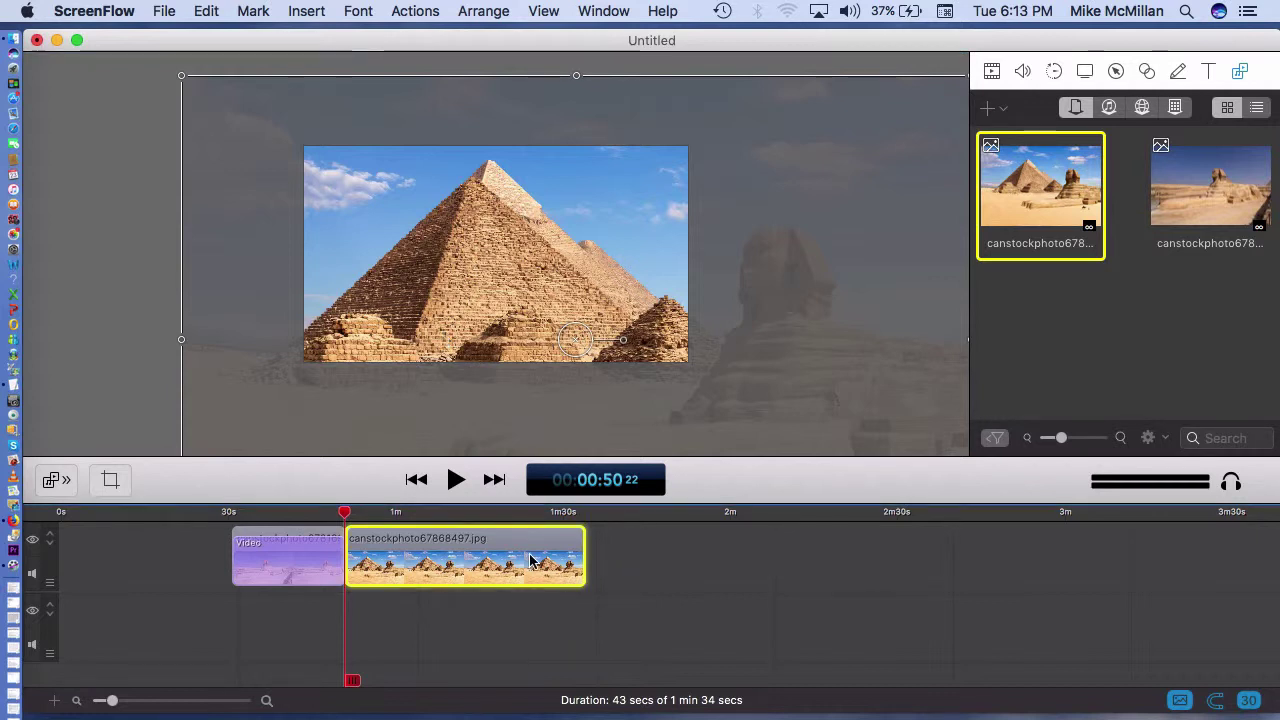
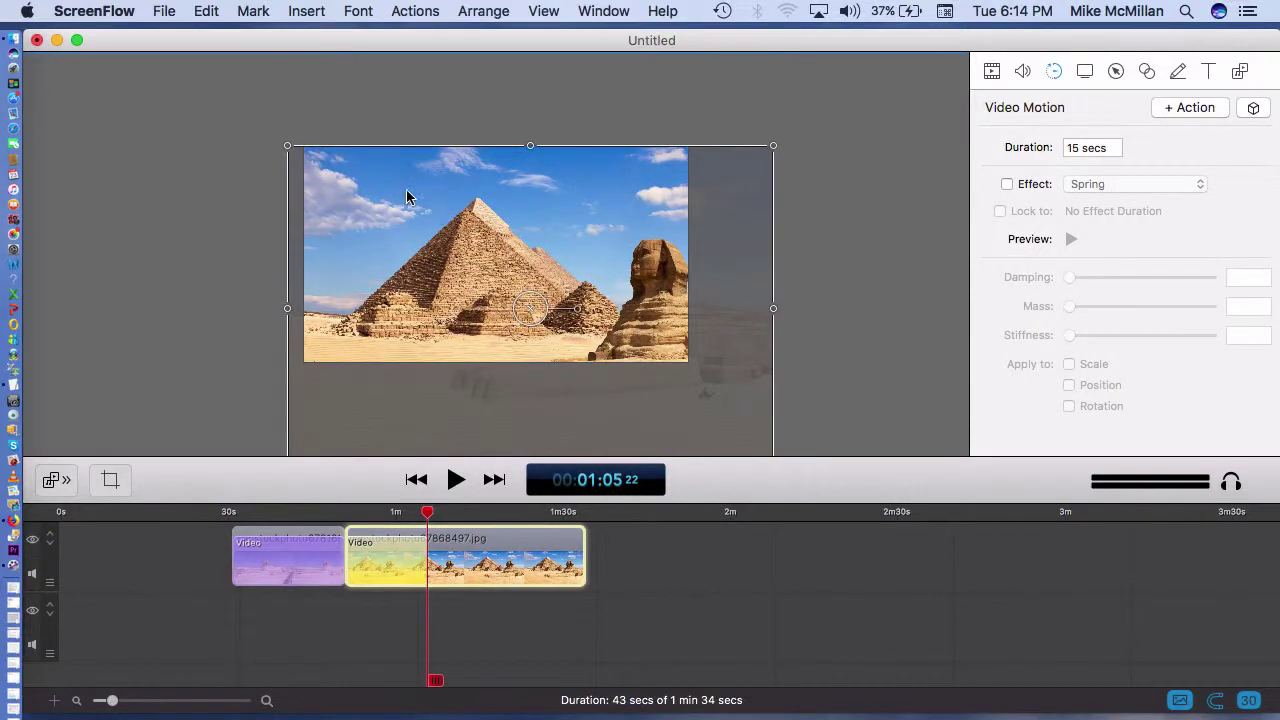
pyautogui.moveTo(288, 146); pyautogui.dragTo(332, 176)
pyautogui.moveTo(413, 224); pyautogui.dragTo(388, 190)
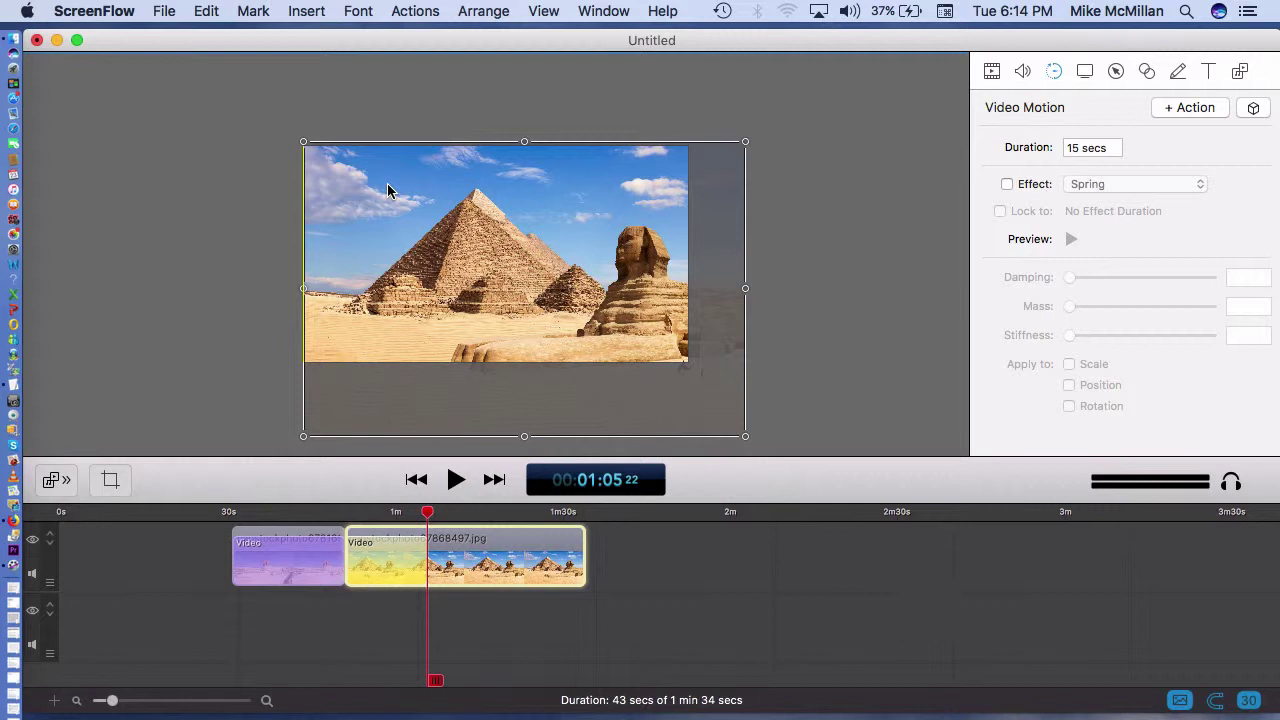
pyautogui.moveTo(389, 191); pyautogui.dragTo(389, 196)
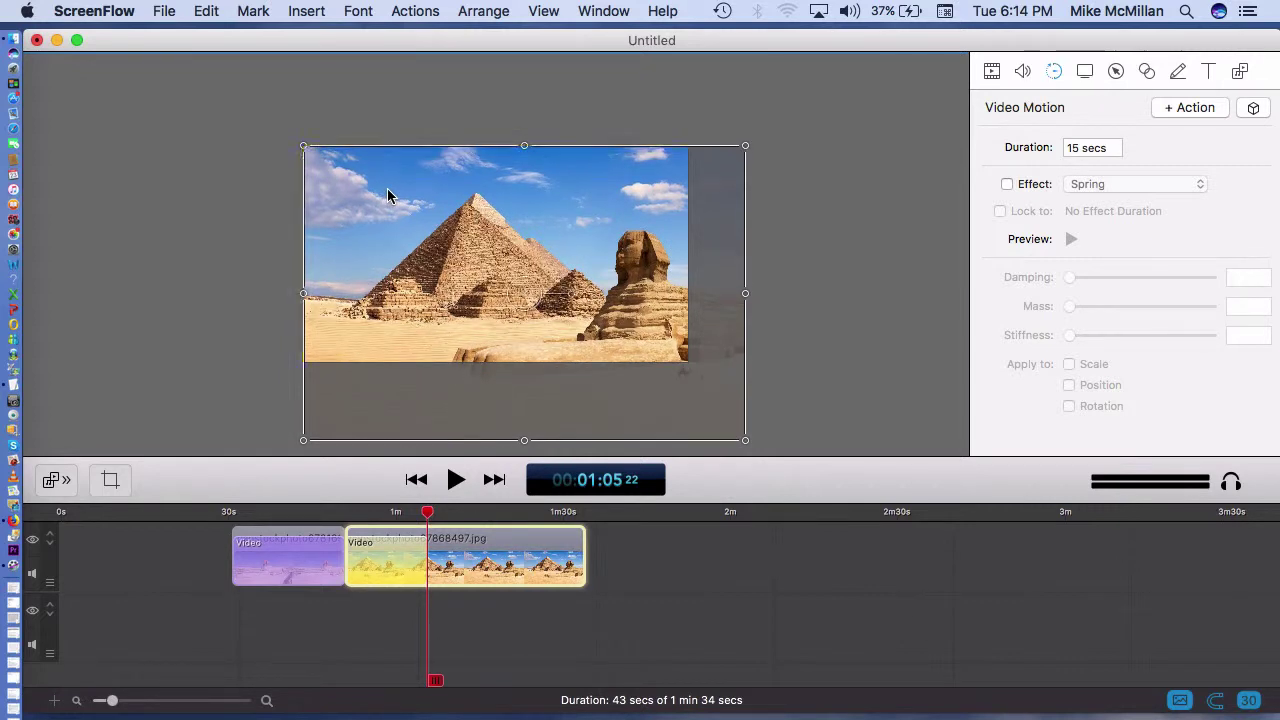
pyautogui.click(813, 257)
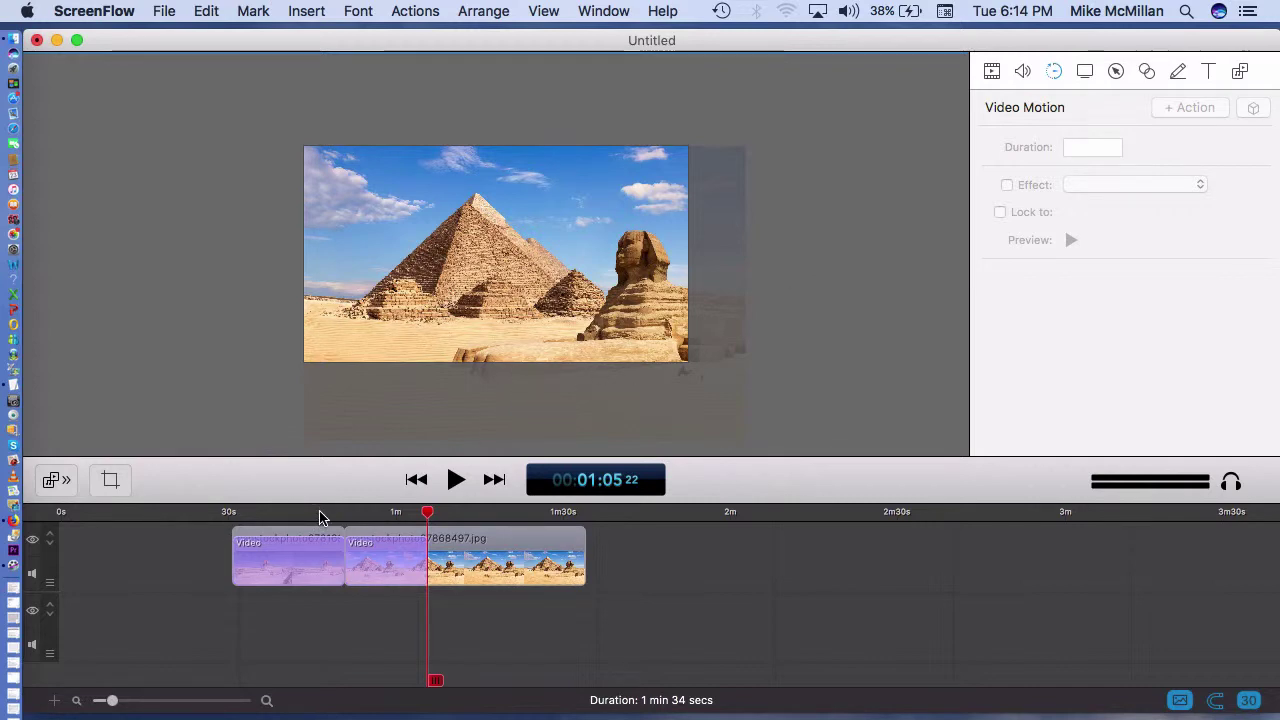
# - Play back the Sphinx zoom-in and the pyramid zoom-out several times to review both motions and the cut between the clips
pyautogui.press('super+equal')
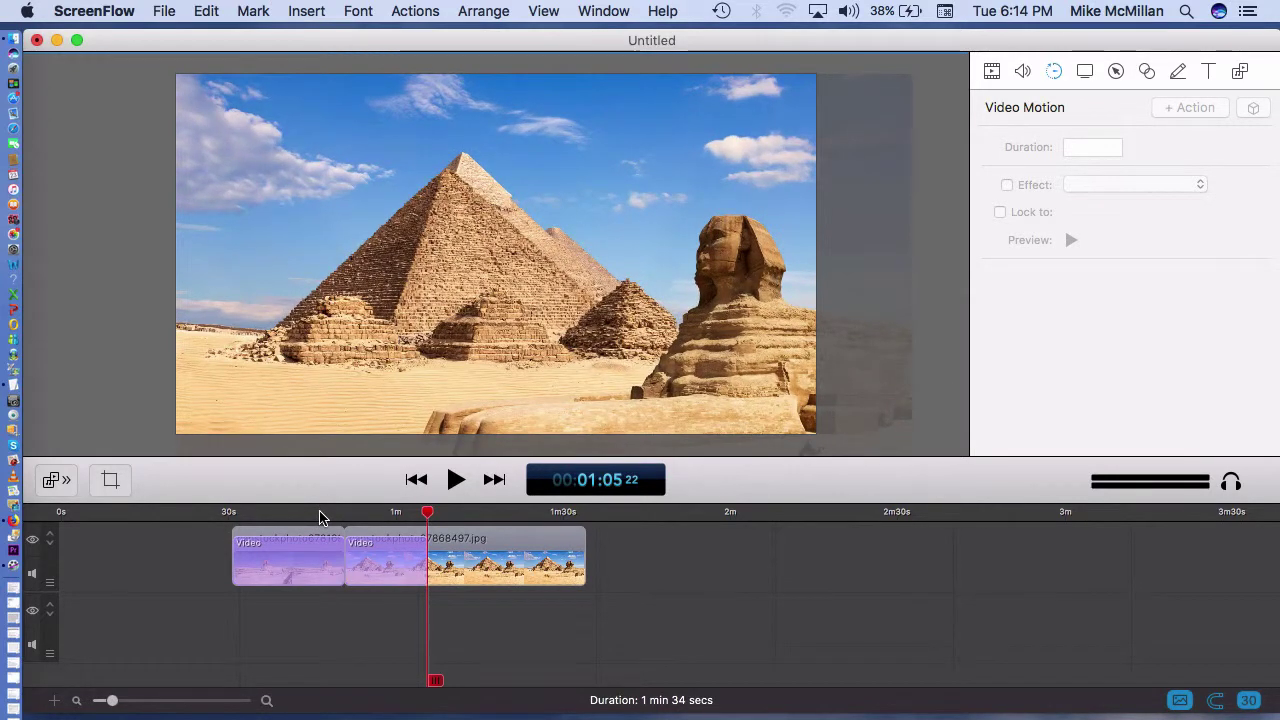
pyautogui.press('super+equal')
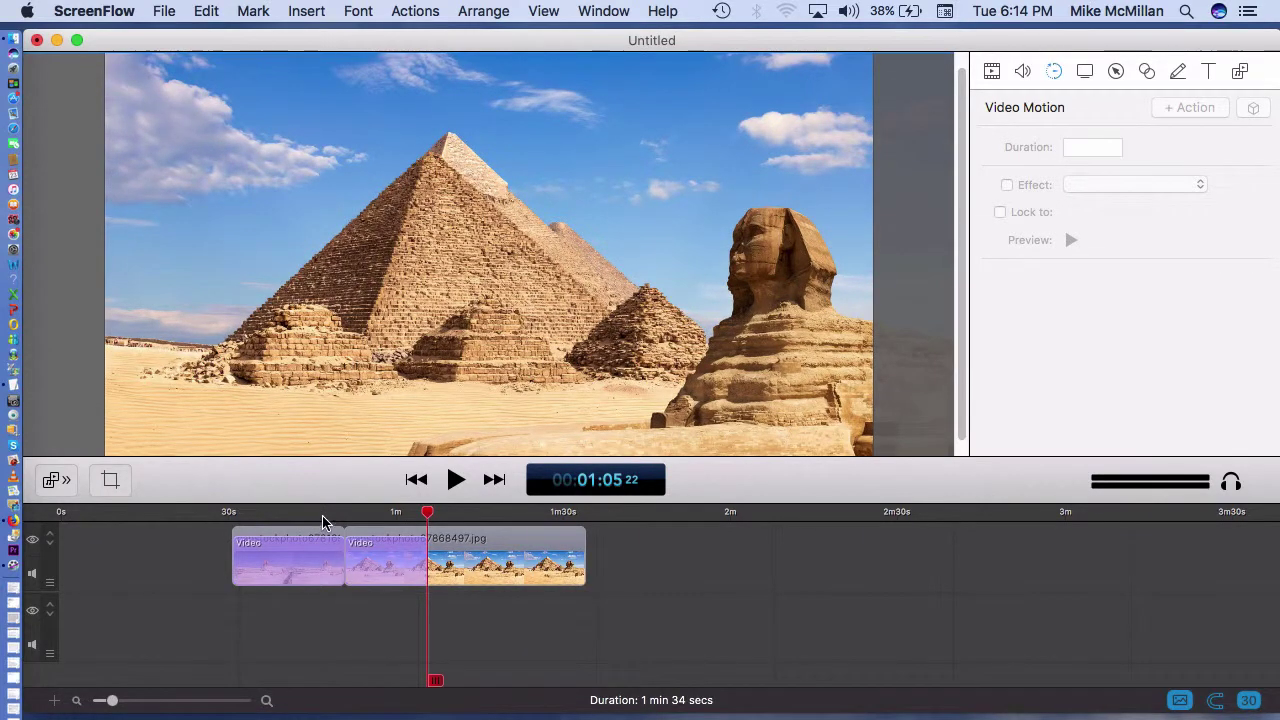
pyautogui.click(312, 517)
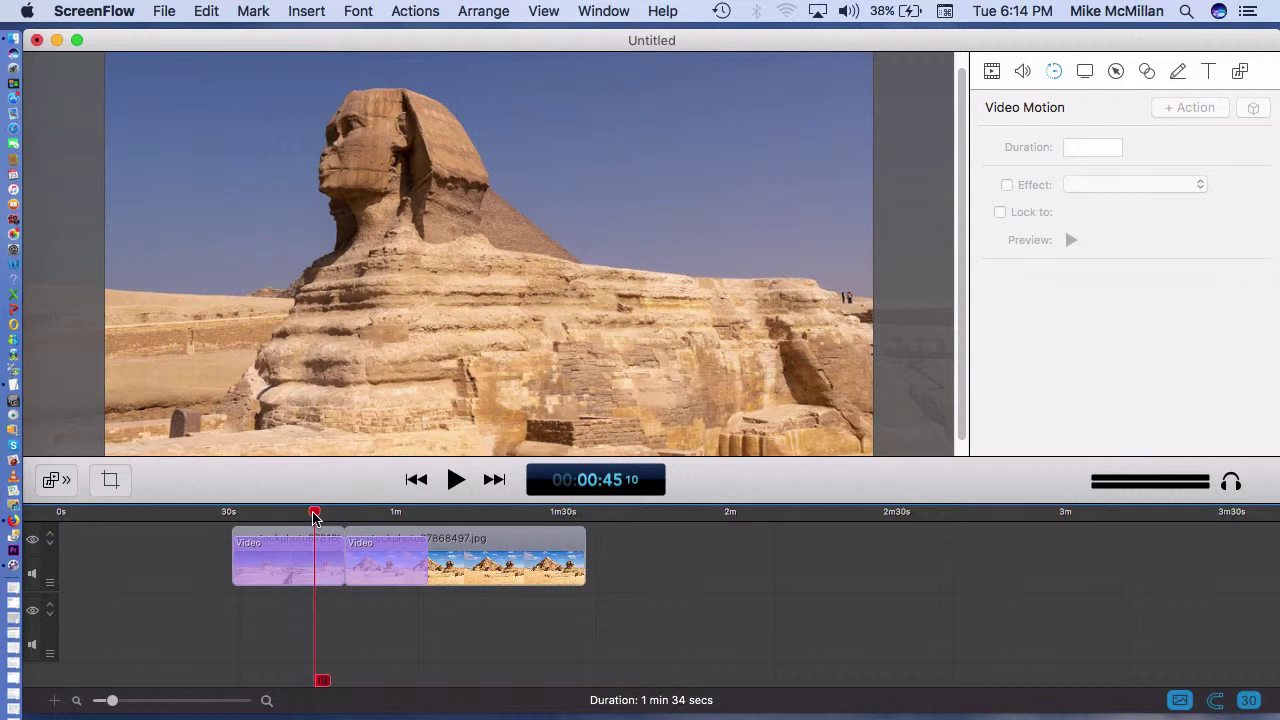
pyautogui.press('space')
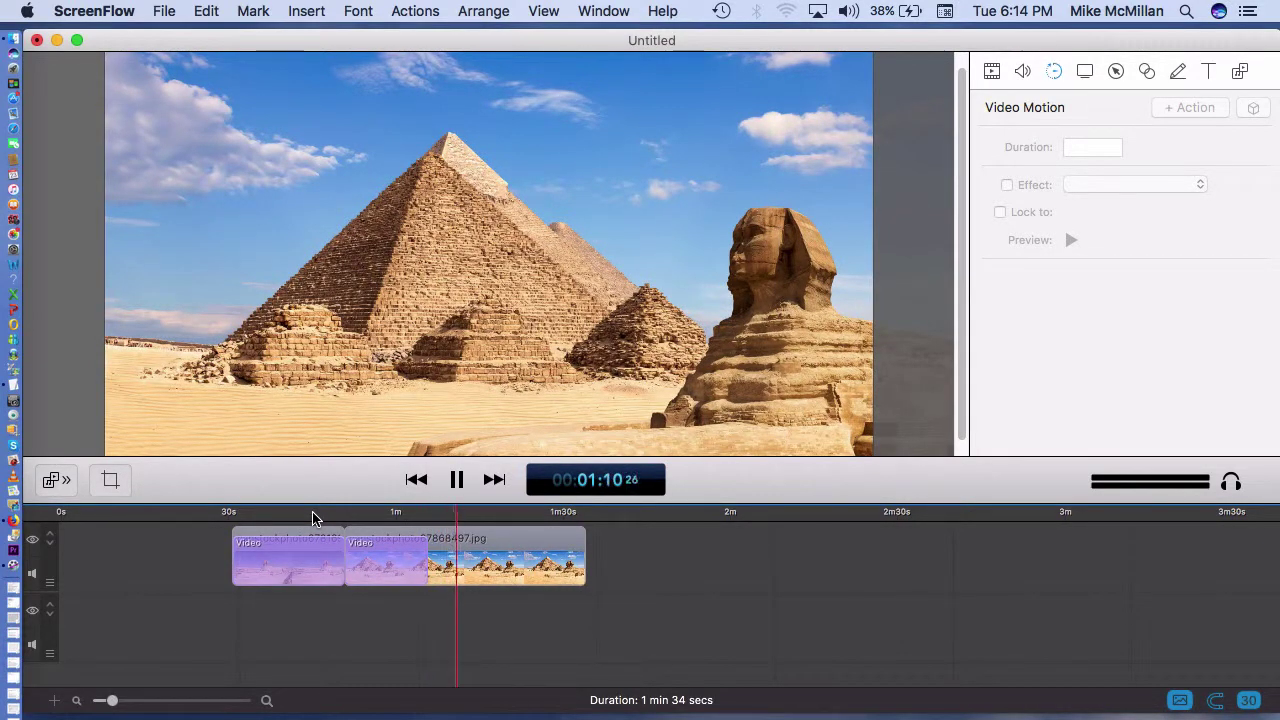
pyautogui.press('super+minus')
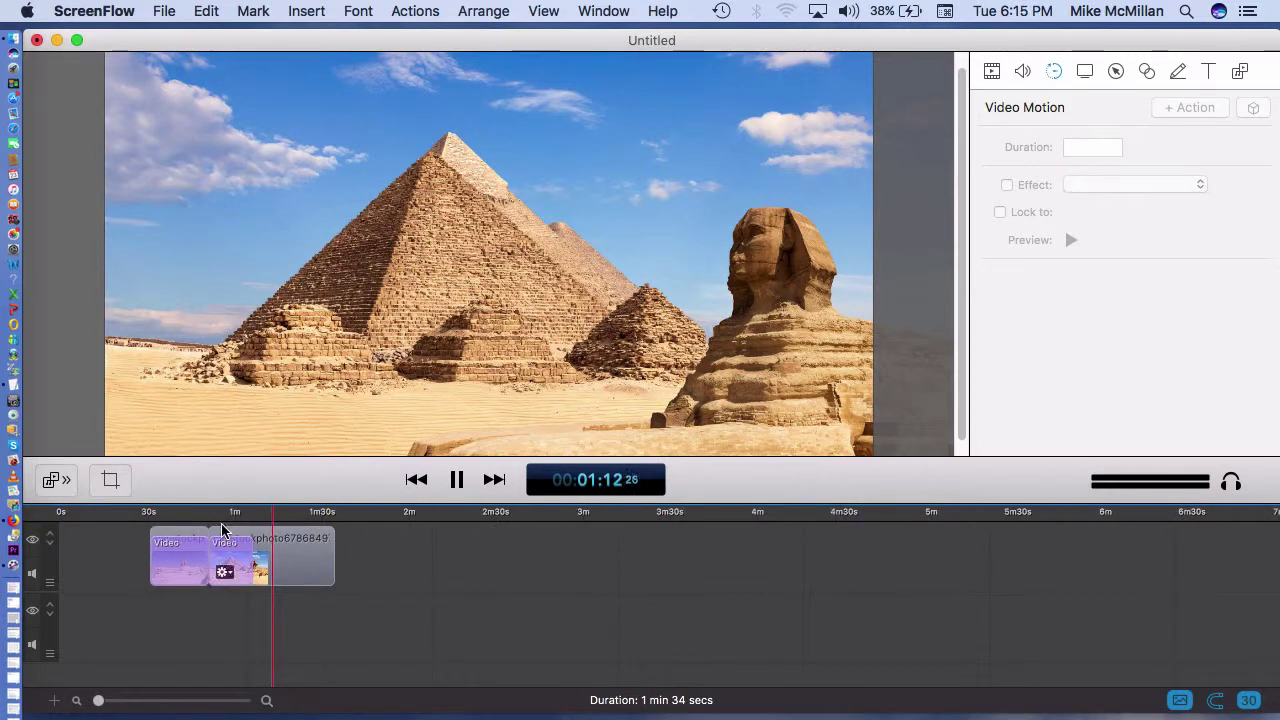
pyautogui.click(193, 514)
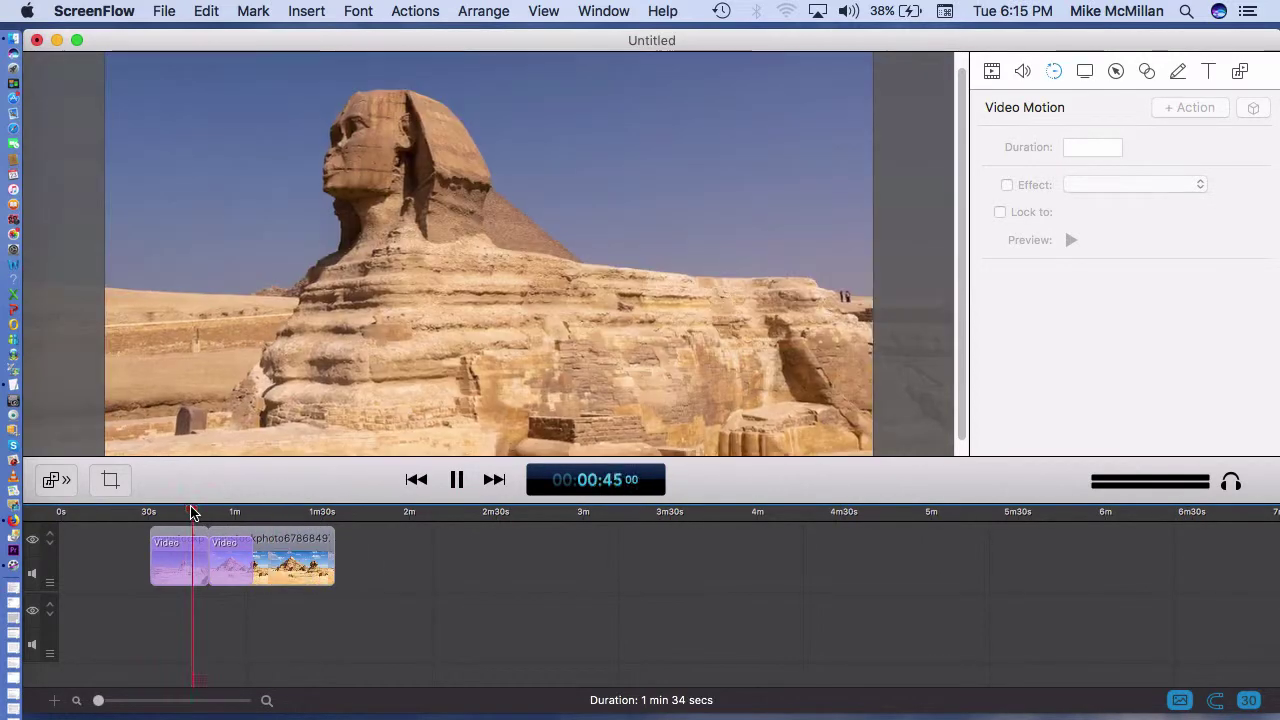
pyautogui.click(261, 517)
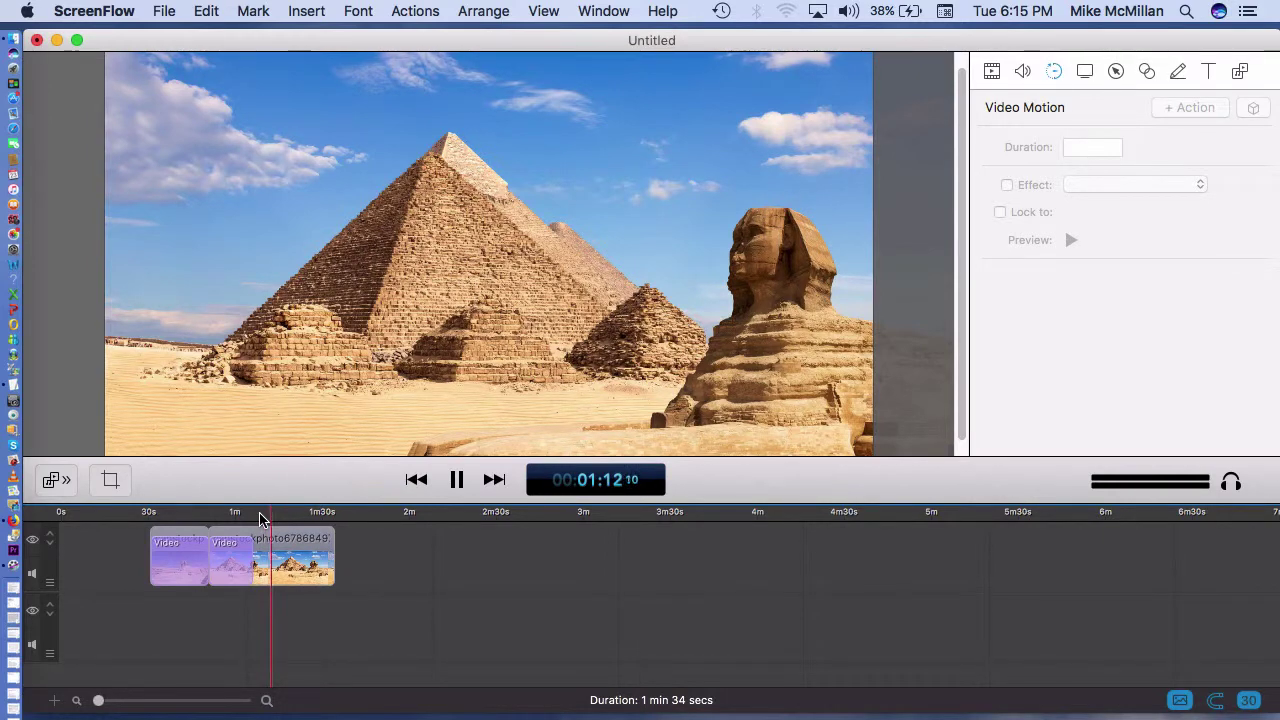
pyautogui.click(229, 514)
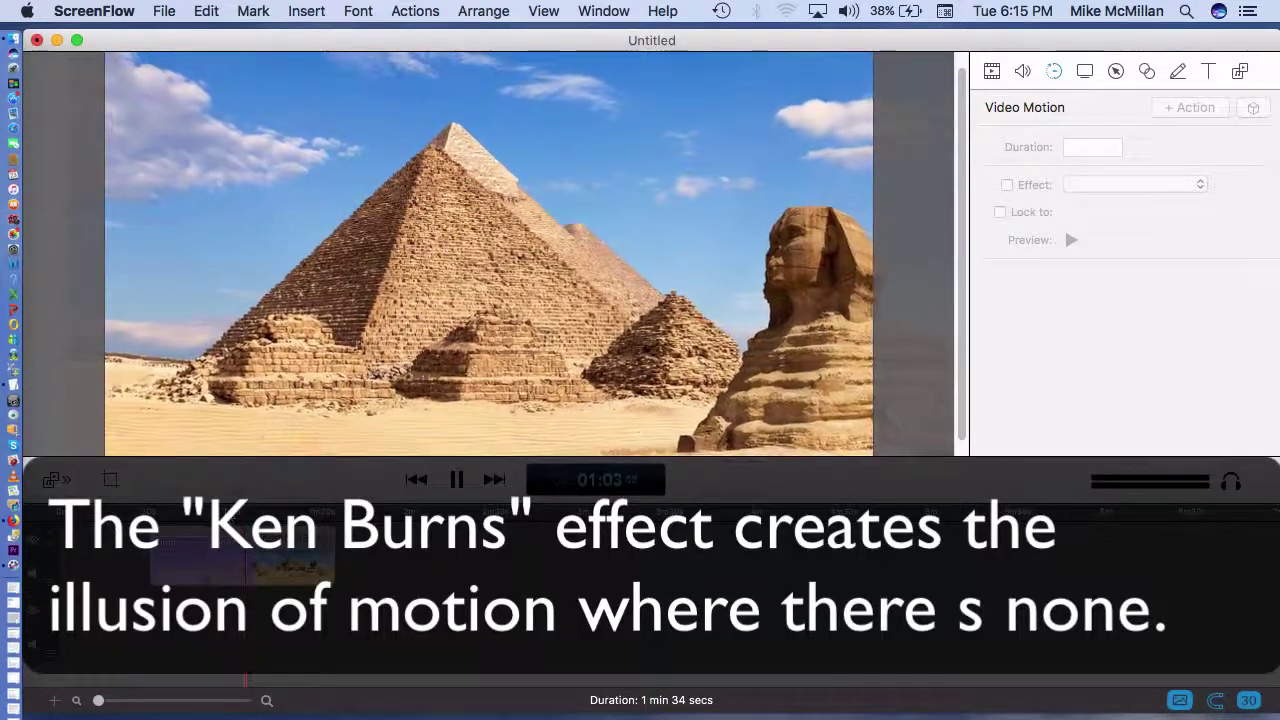
pyautogui.press('space')
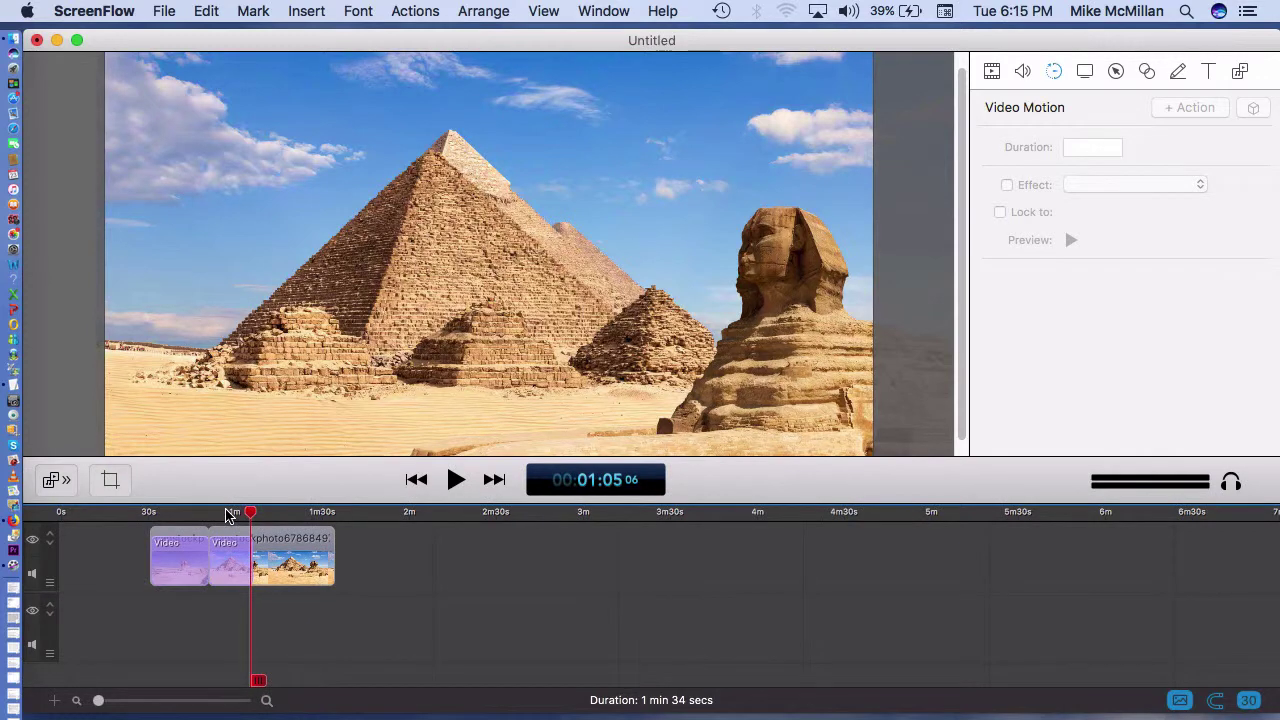
pyautogui.click(186, 514)
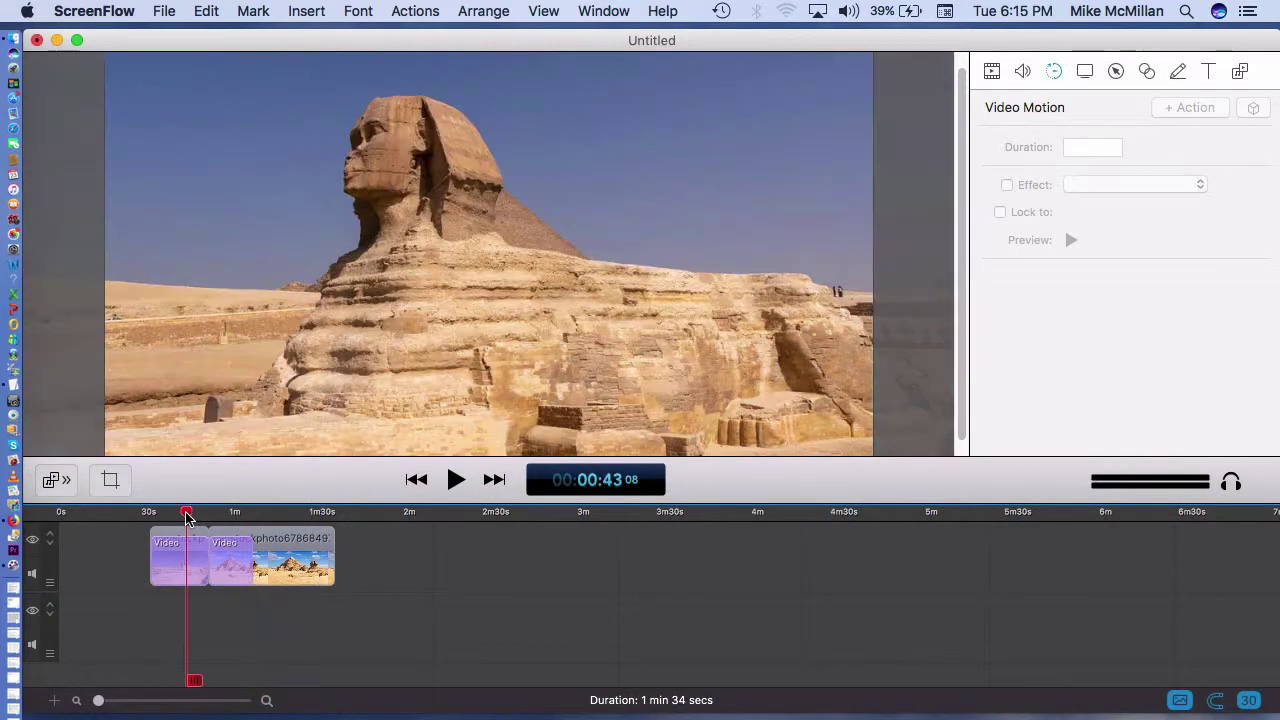
pyautogui.press('space')
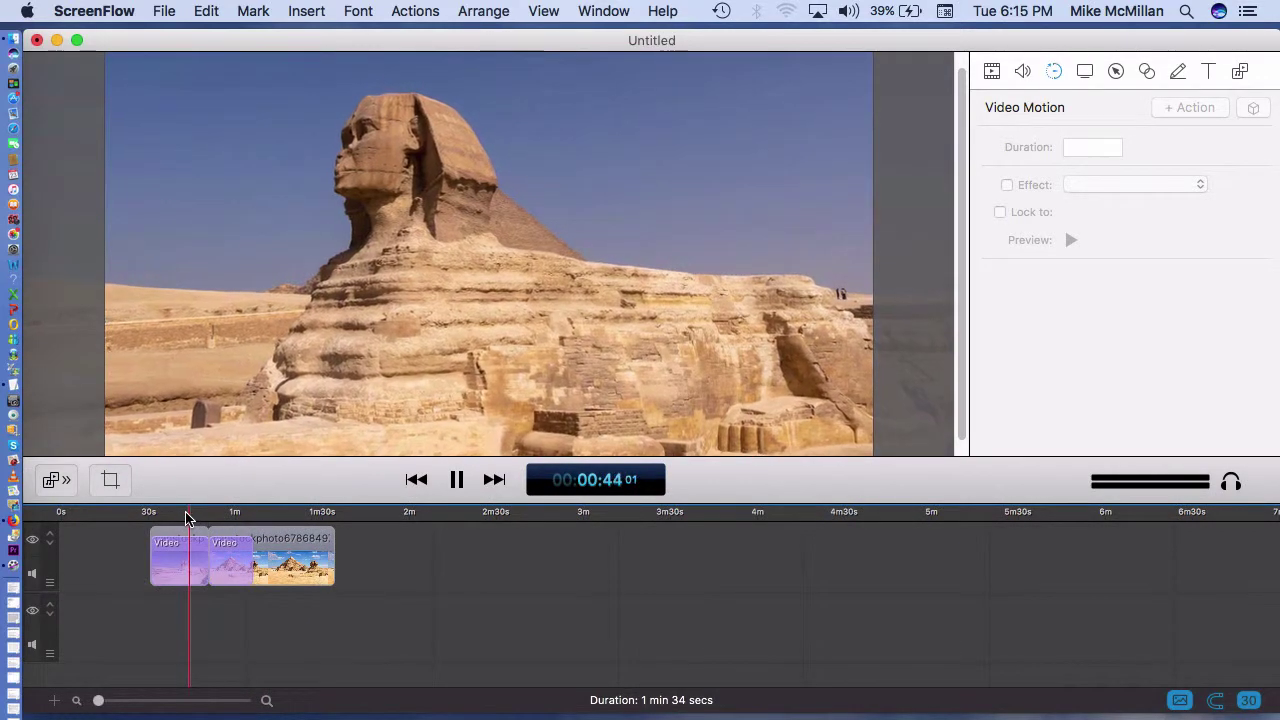